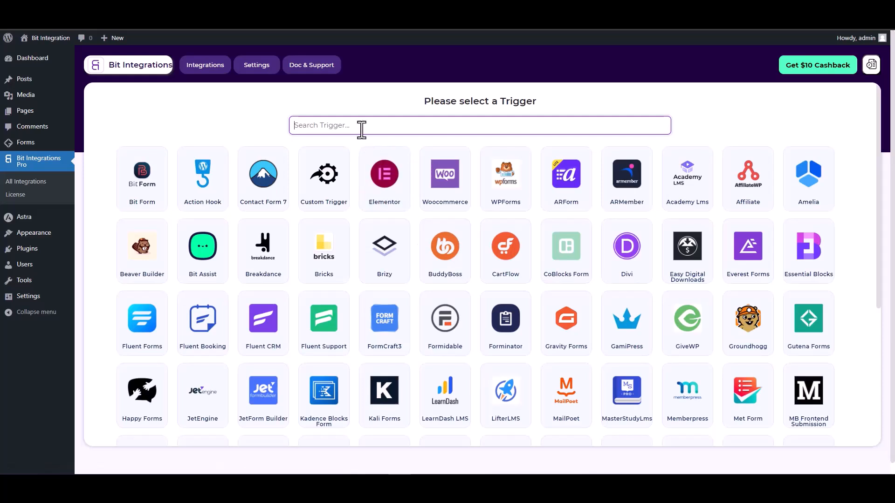
Make Gutena Forms the trigger via a 'gun' search and start fetching a test submission.
type("gun")
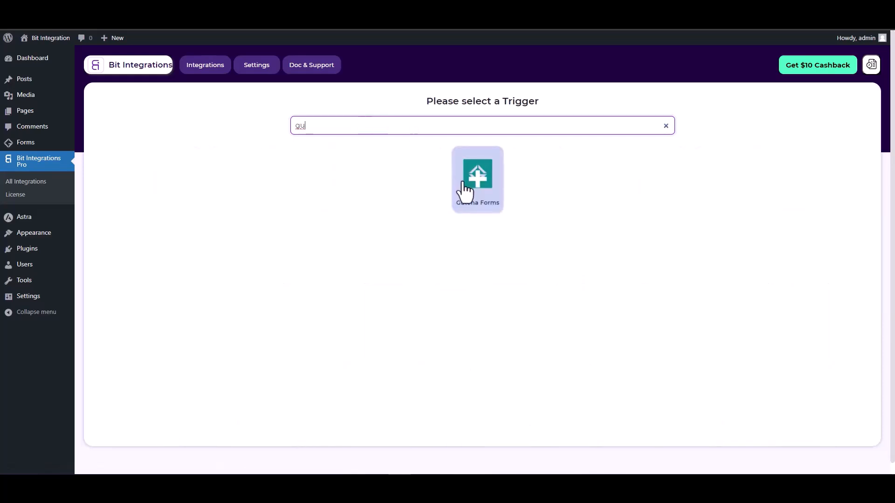
left_click(468, 186)
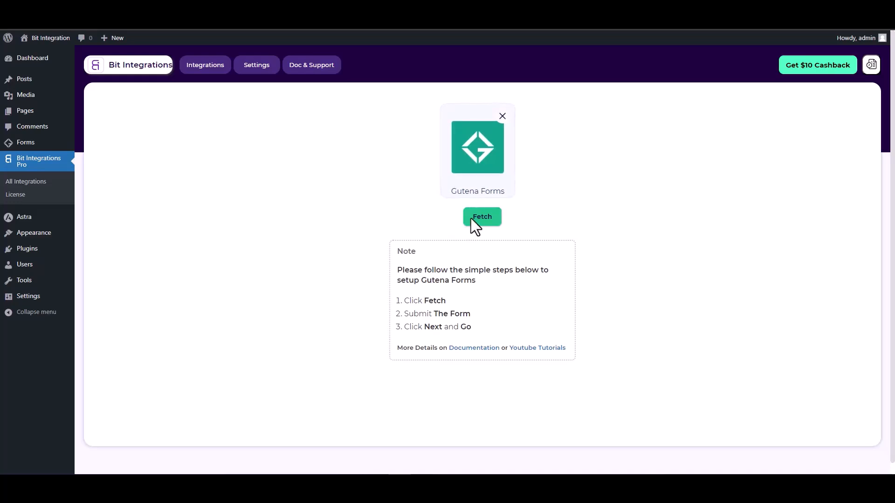
left_click(485, 219)
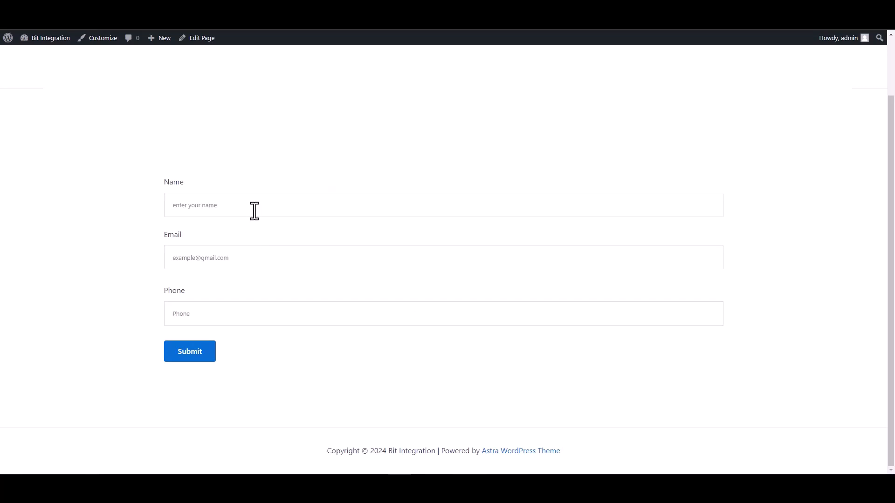
left_click(253, 210)
type("te")
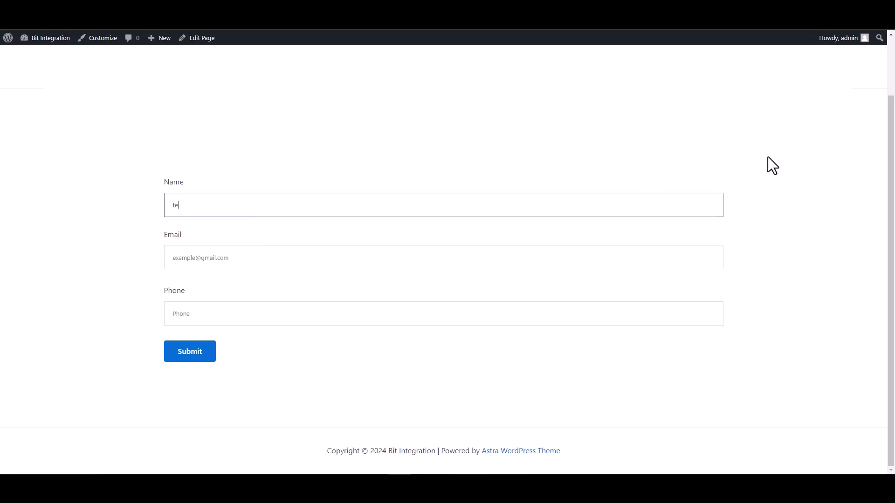
type("st")
left_click(709, 258)
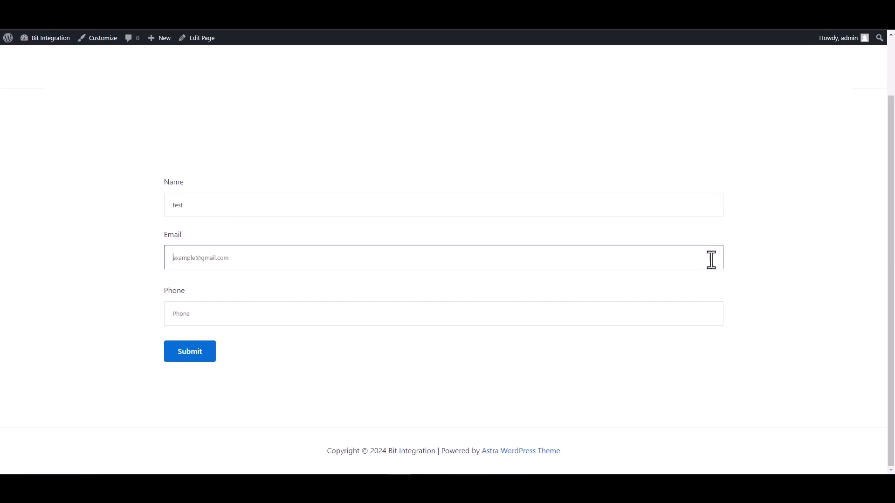
type("test")
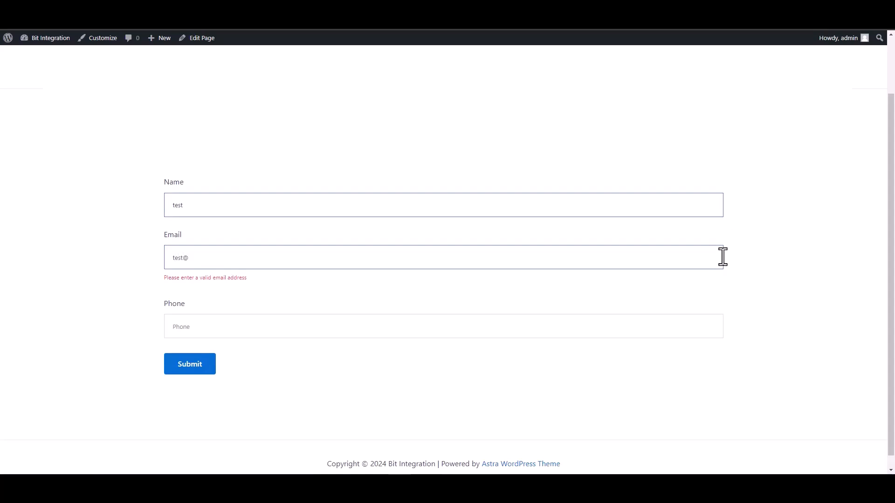
type("@test.com")
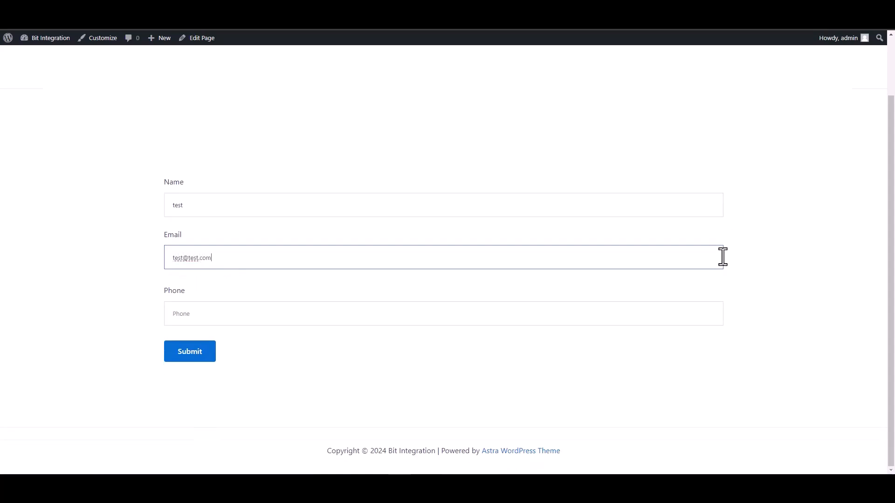
left_click(681, 314)
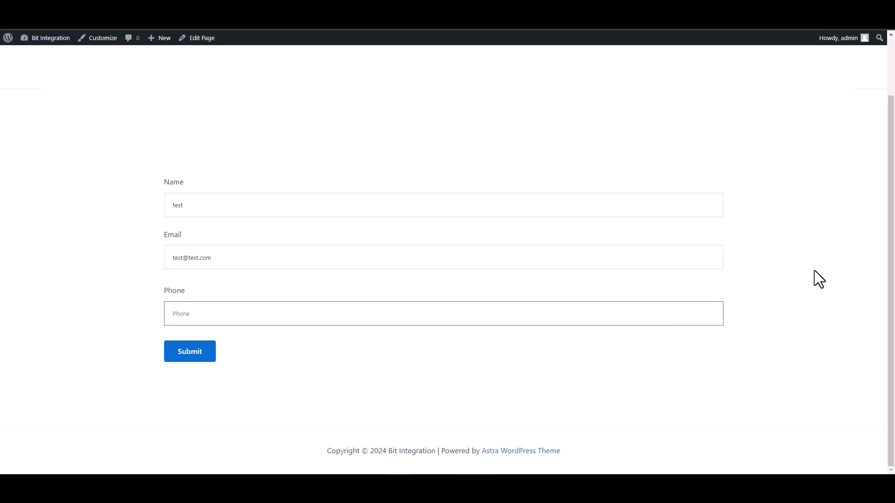
type("134")
key("BackSpace")
key("BackSpace")
key("BackSpace")
type("12")
left_click(187, 355)
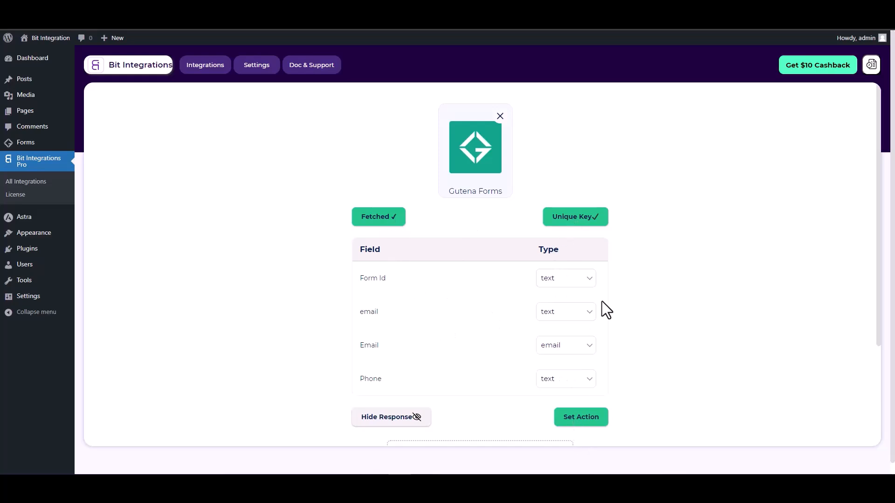
Set Google Calendar as the action via a 'google ca' search and open the Google API Console link.
scroll(602, 301, "down", 1)
left_click(585, 371)
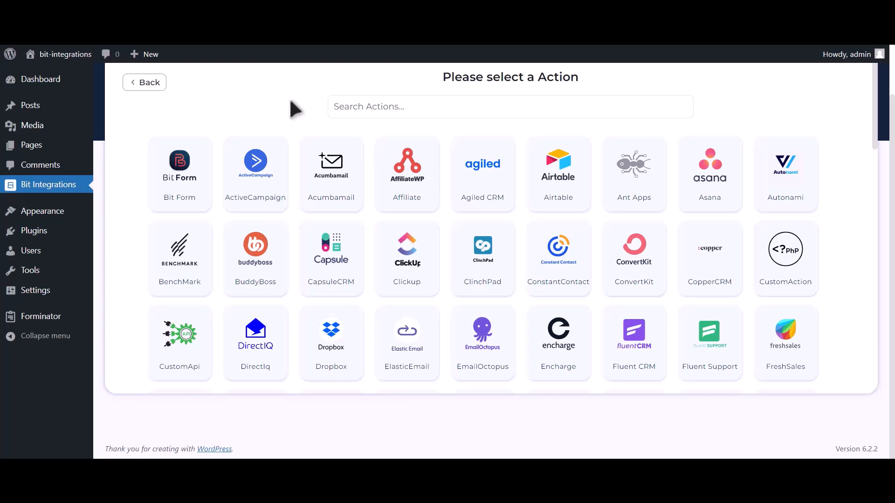
left_click(394, 106)
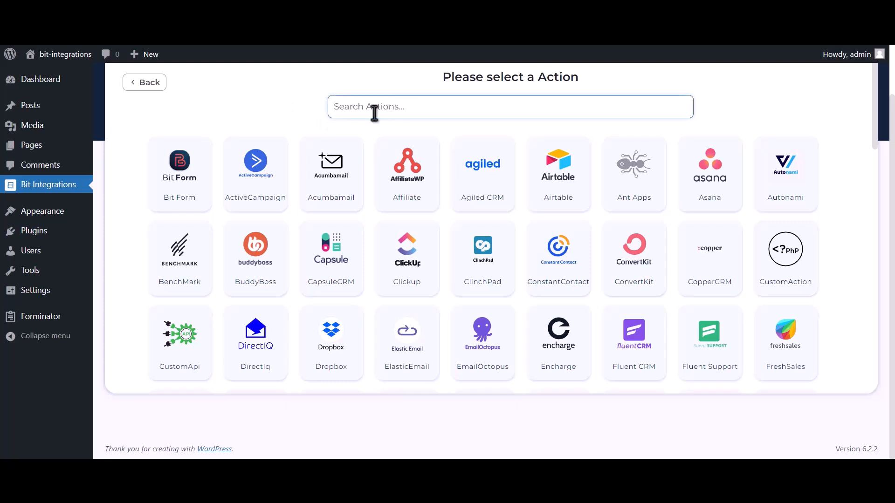
type("google calendar")
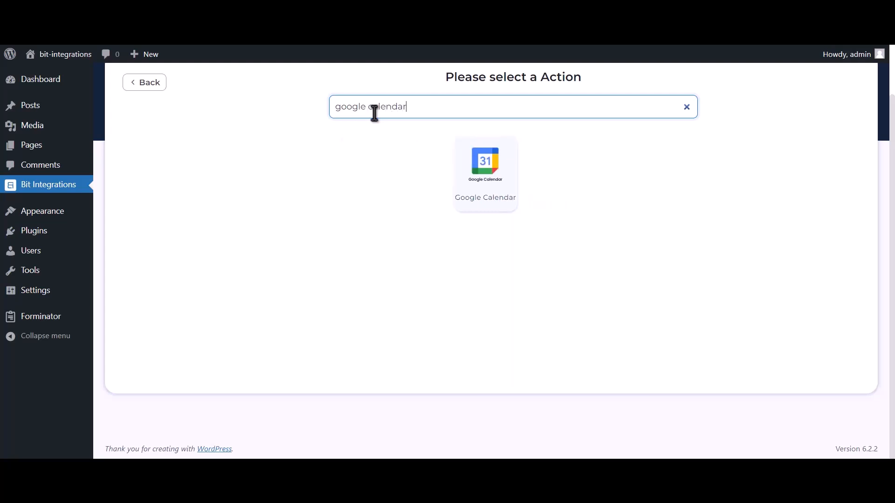
left_click(499, 193)
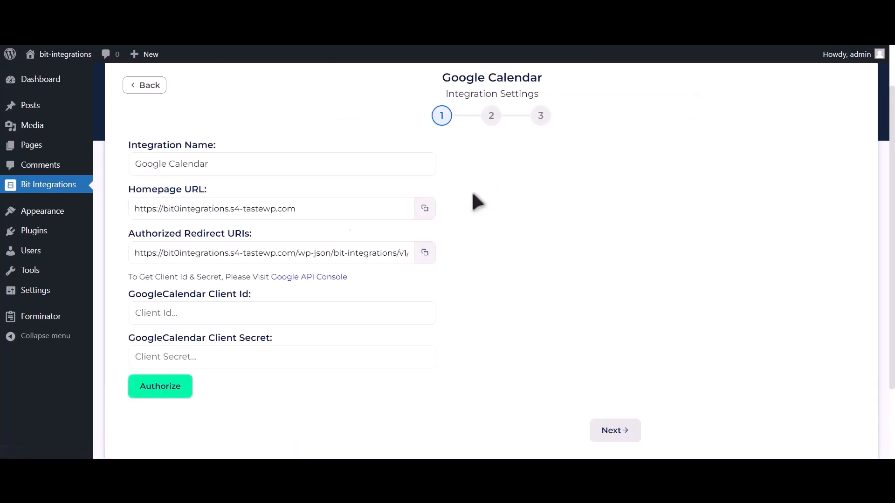
left_click_drag(129, 275, 267, 279)
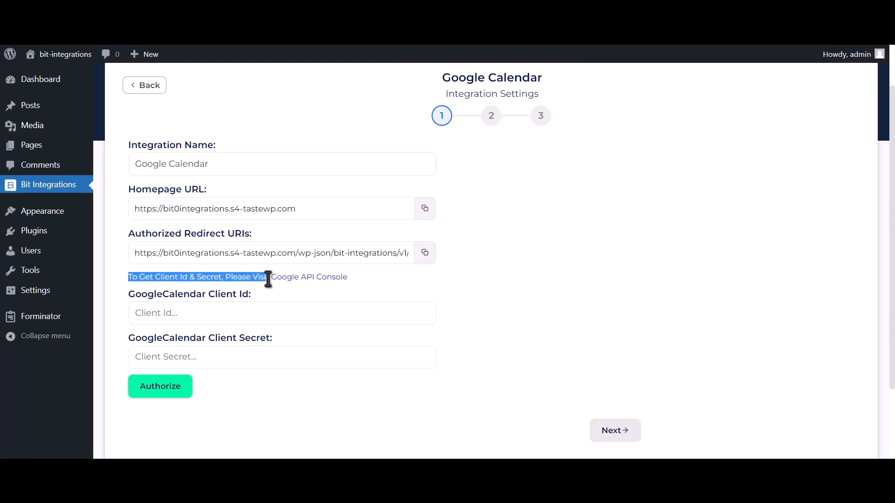
left_click(302, 279)
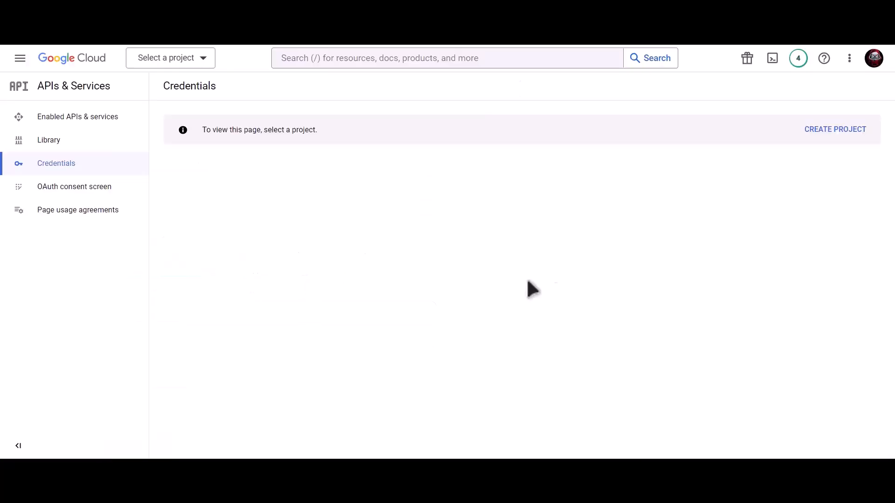
Create a new Google Cloud project named 'Bit Integrations'.
left_click(826, 132)
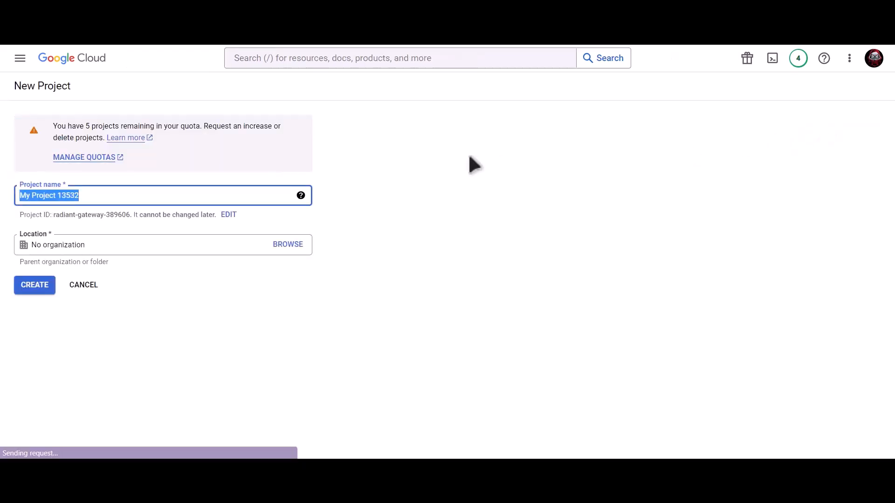
type("B")
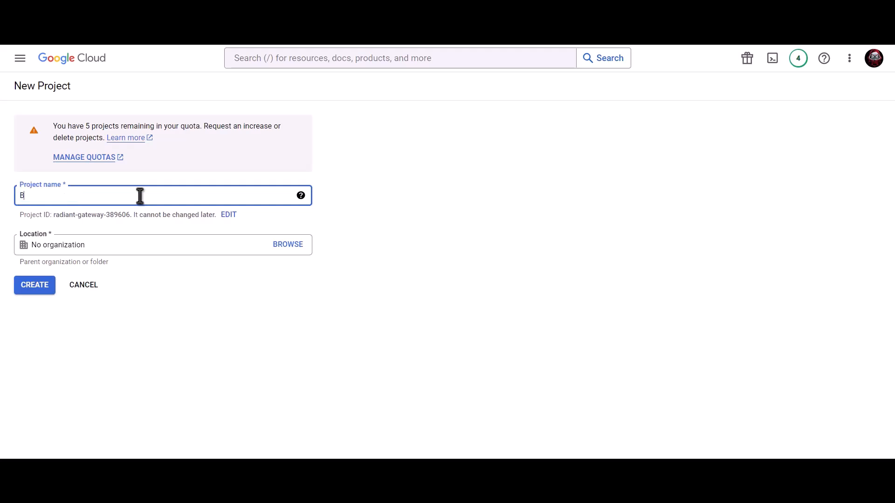
type("it Integrations")
left_click(40, 290)
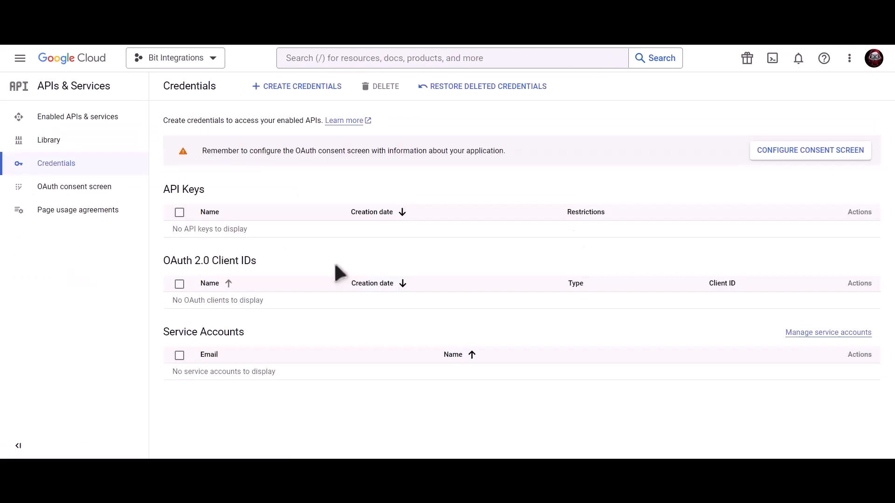
Create an External OAuth consent screen with app name, support email and developer contact email.
left_click(775, 150)
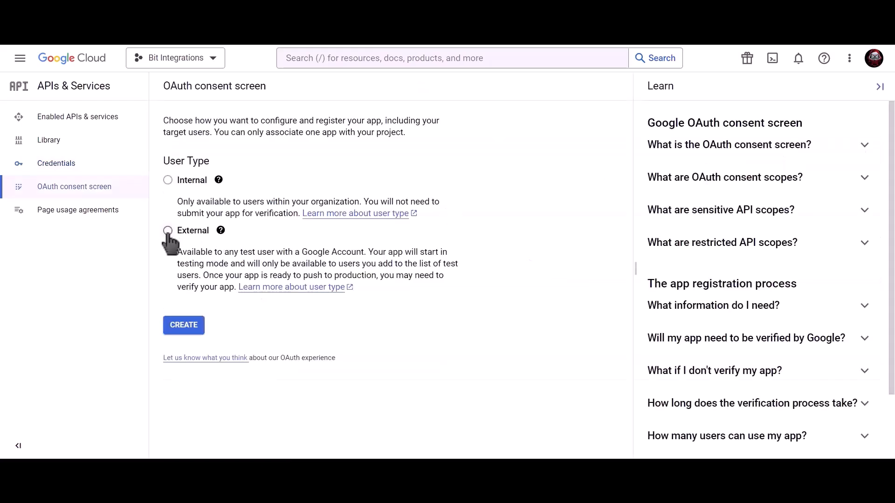
left_click(188, 331)
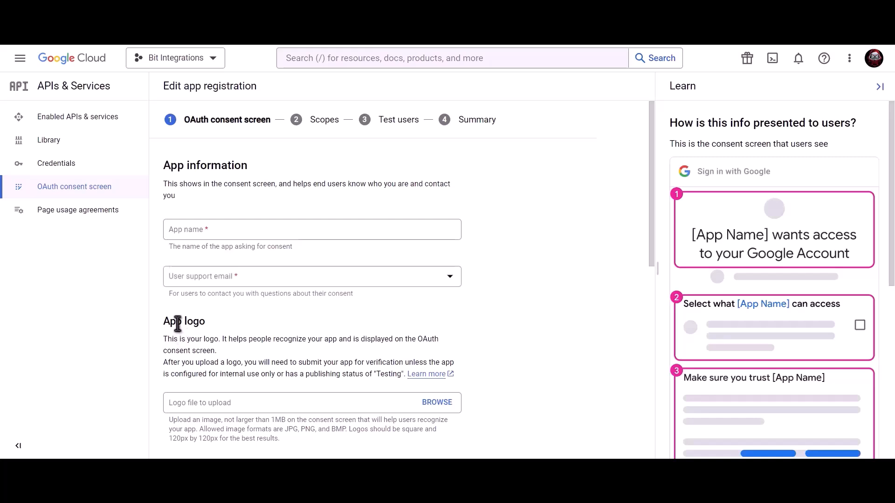
left_click(244, 231)
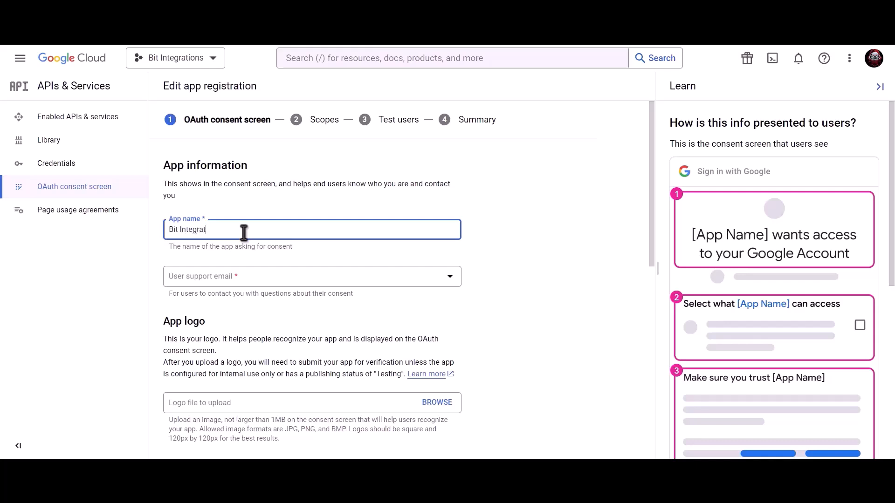
left_click(244, 280)
left_click(243, 286)
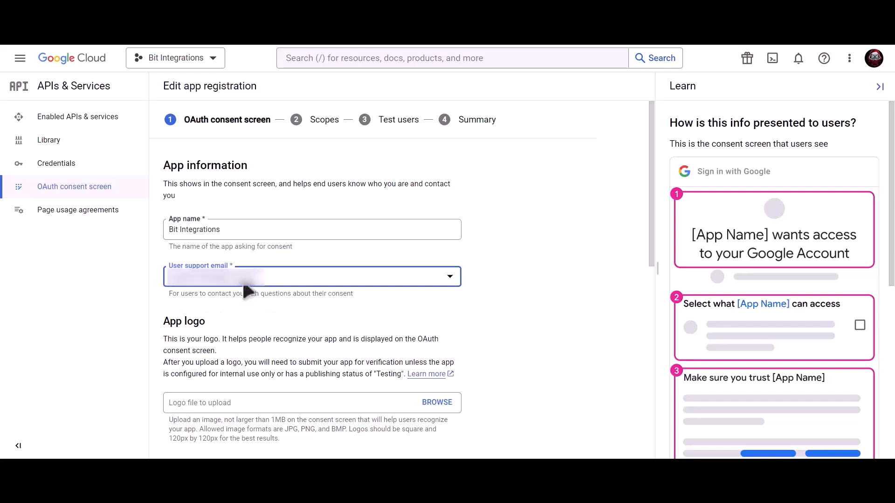
scroll(313, 292, "down", 10)
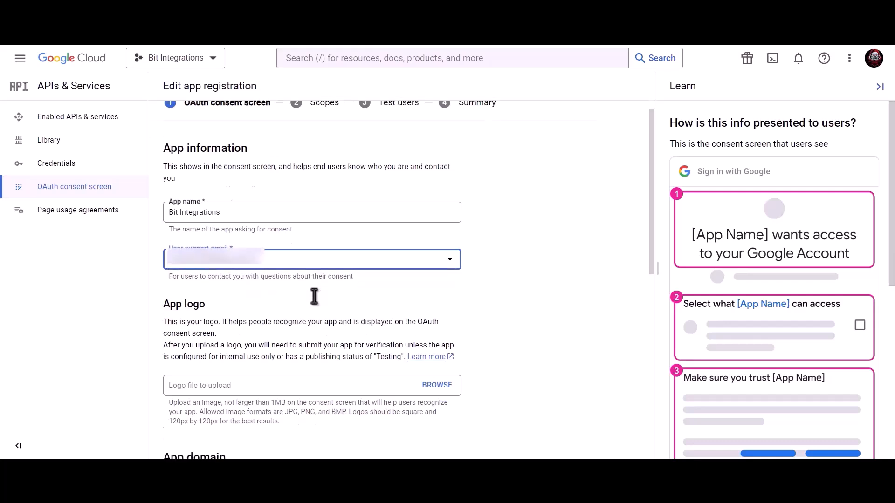
left_click(256, 390)
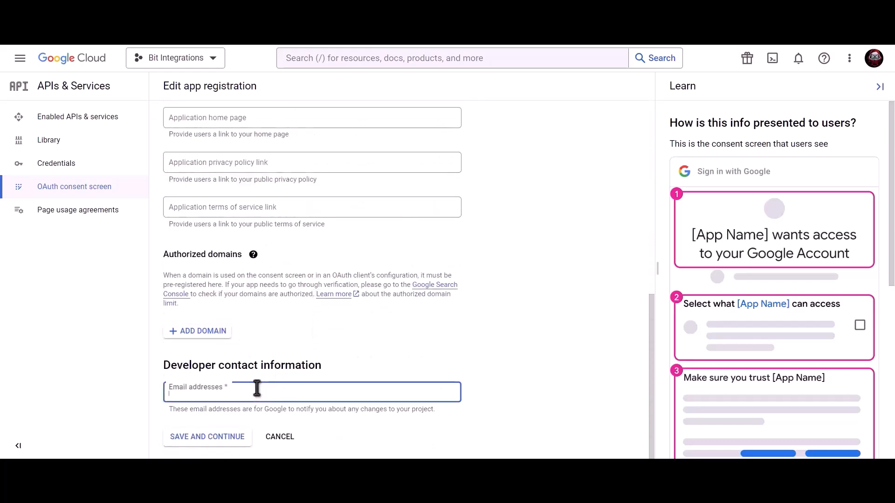
key("ctrl+v")
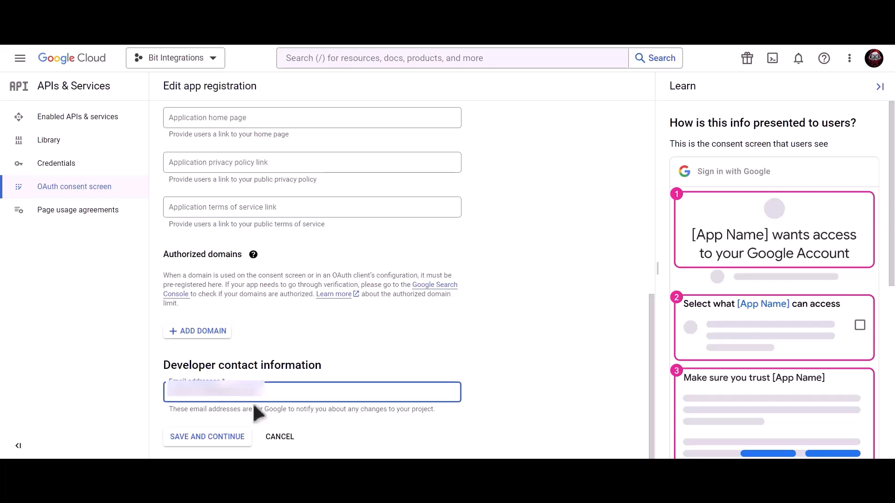
left_click(208, 437)
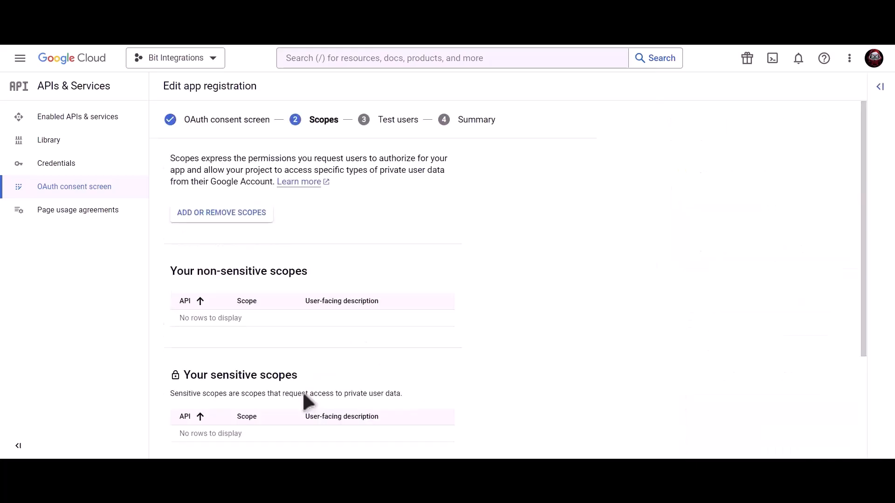
Save the scopes and test users steps, then publish the app to production.
scroll(302, 390, "down", 3)
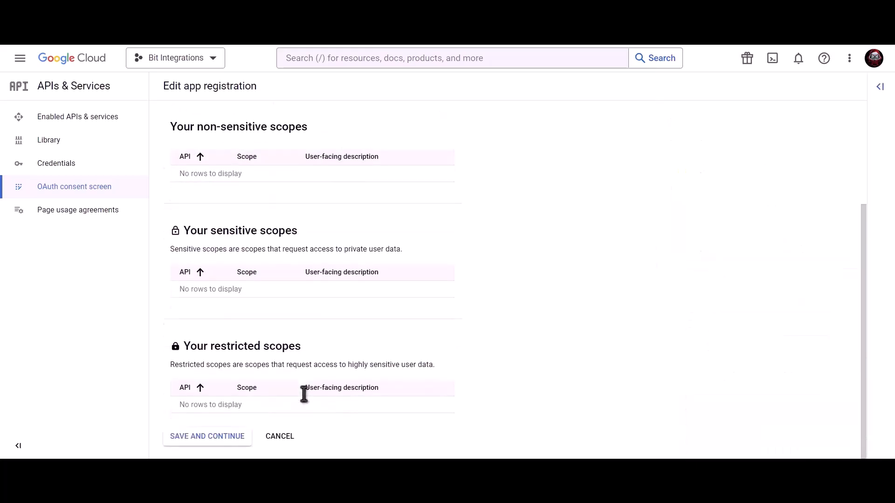
left_click(209, 437)
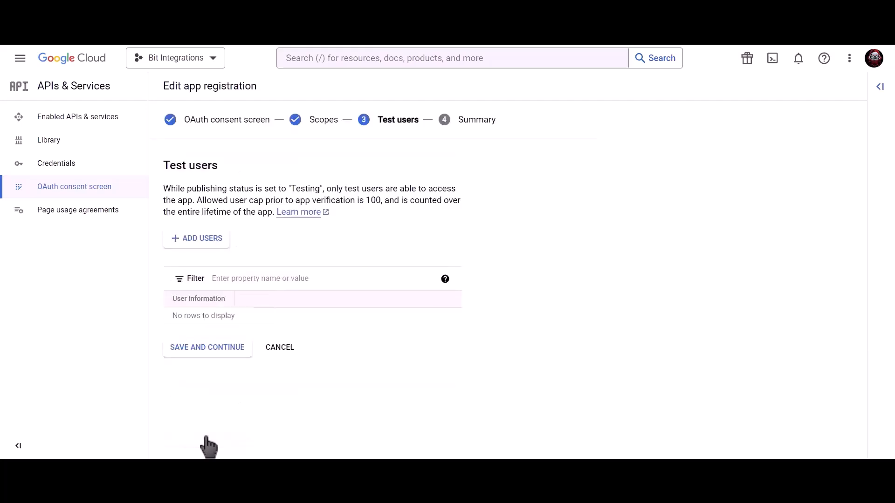
left_click(229, 354)
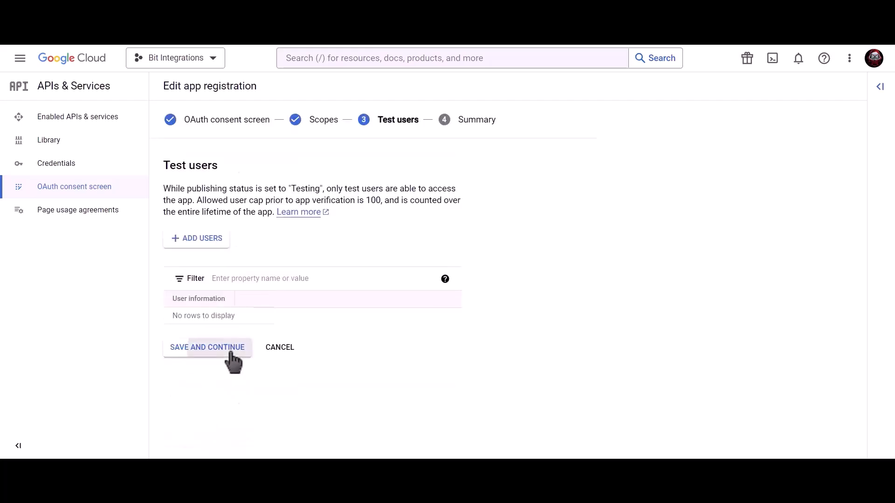
left_click(218, 437)
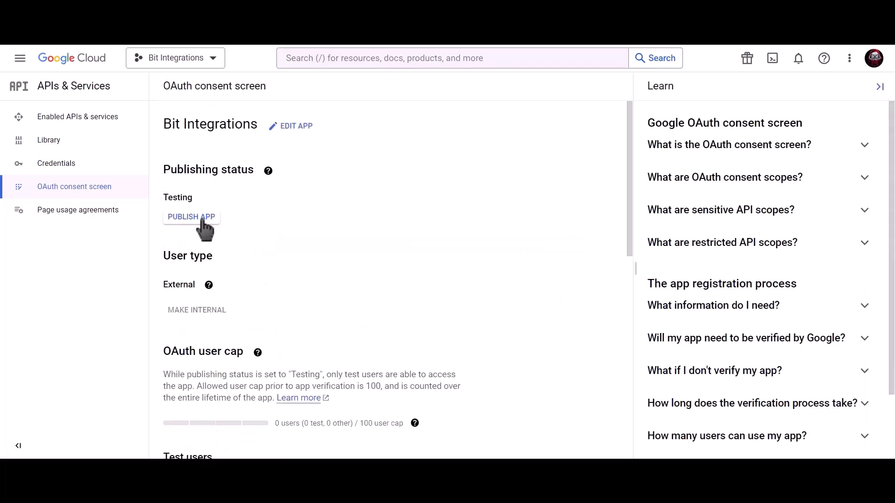
left_click(203, 219)
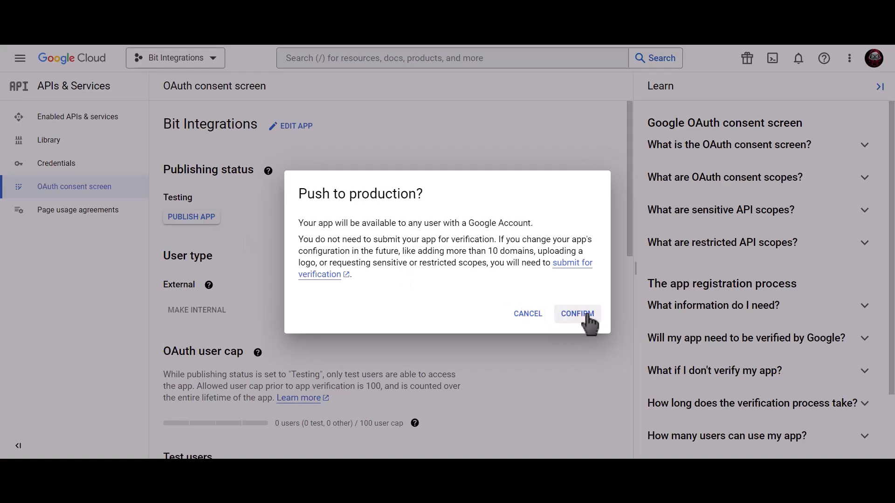
left_click(578, 314)
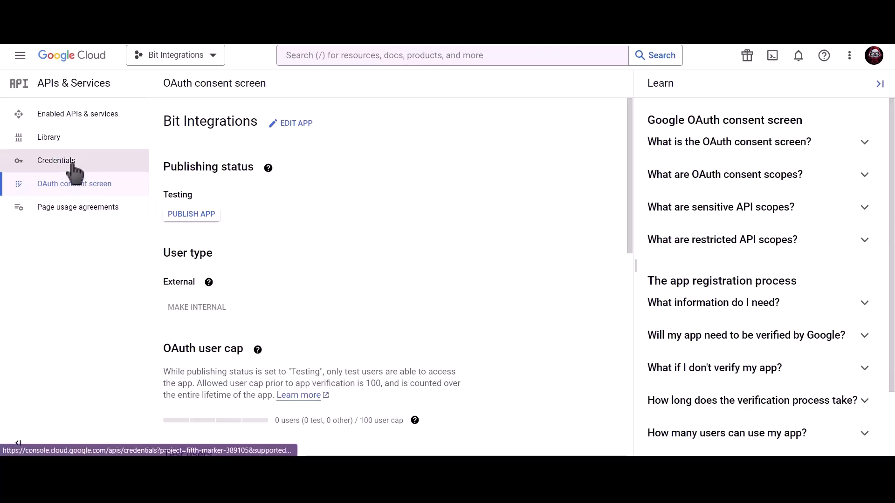
Find 'google calendar api', enable the Google Calendar API, and return to Credentials.
left_click(115, 161)
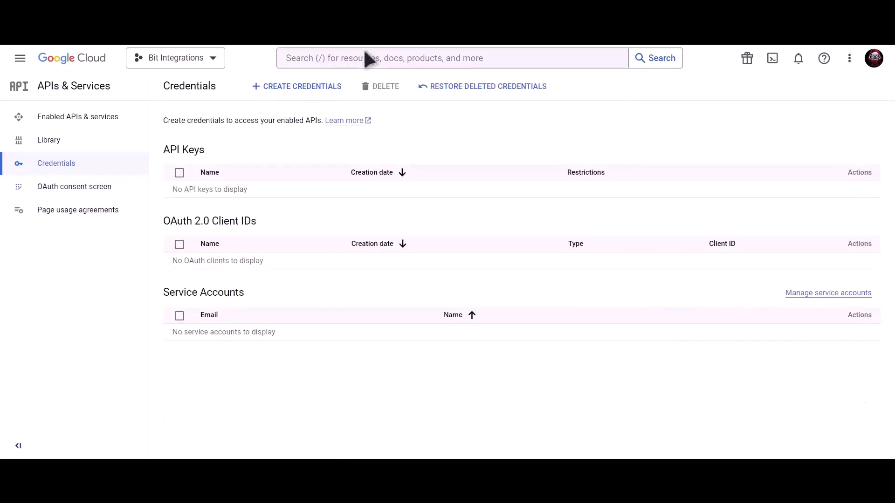
left_click(367, 55)
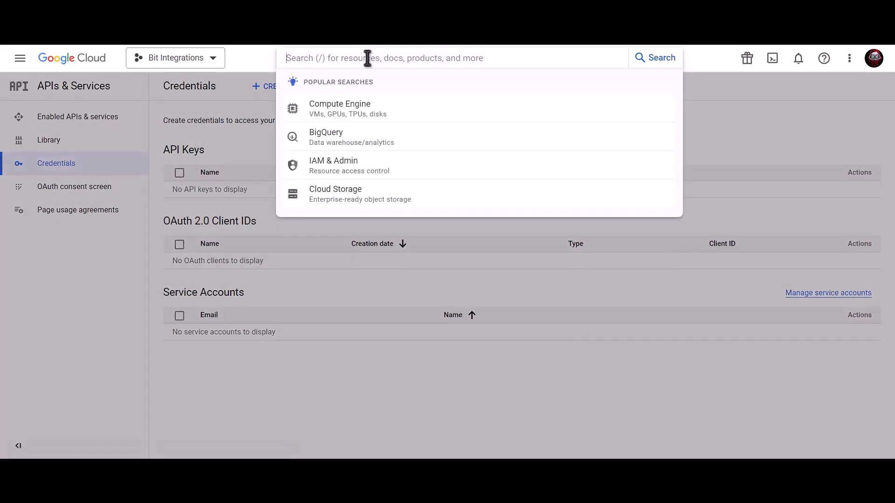
type("google calendar a")
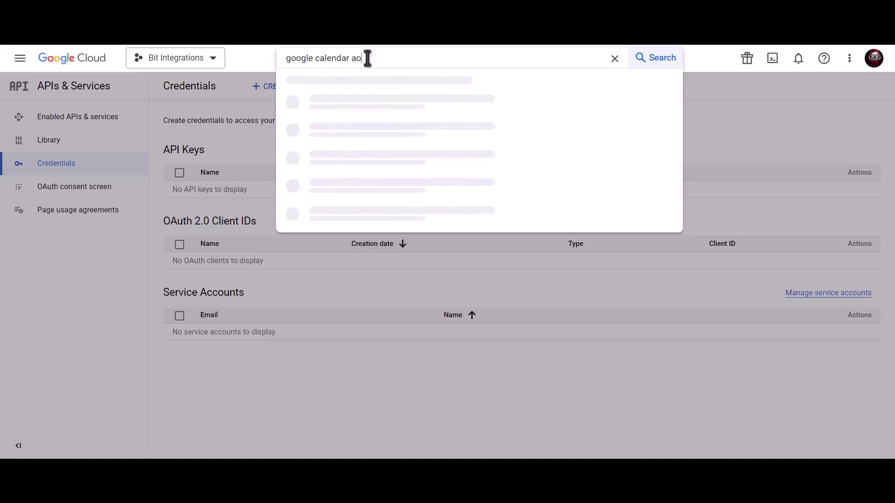
type("pi")
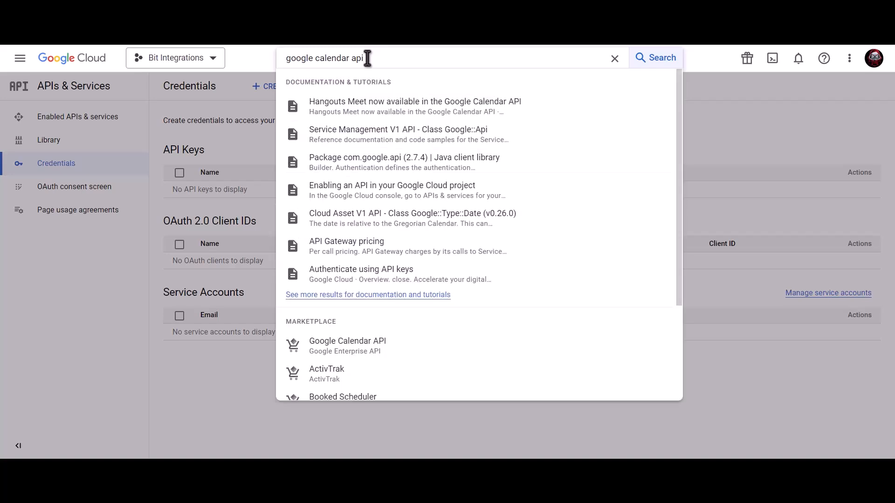
left_click(373, 354)
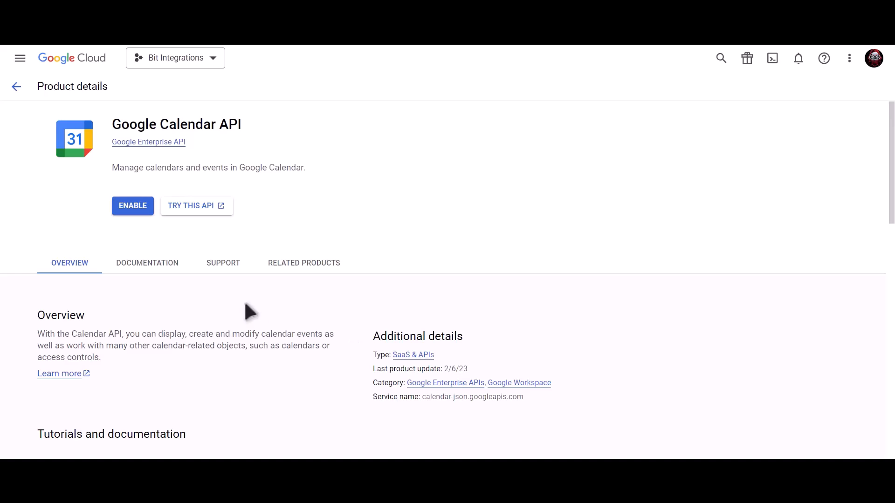
left_click(138, 213)
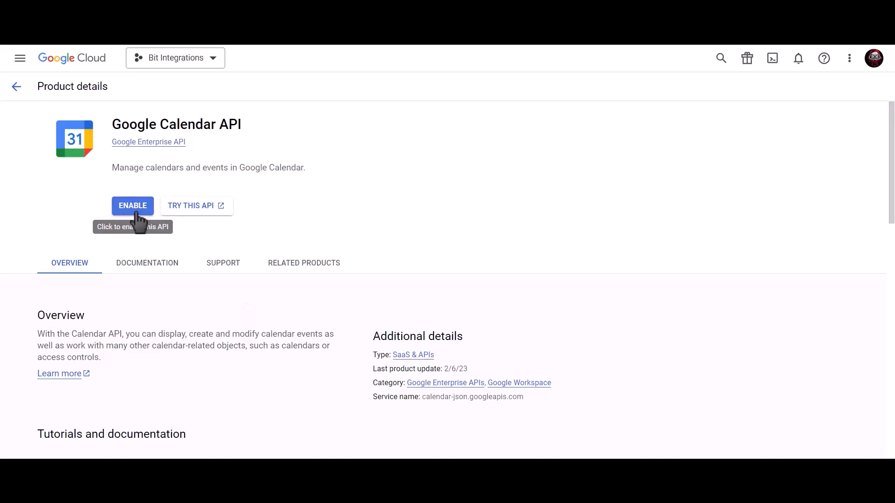
left_click(116, 169)
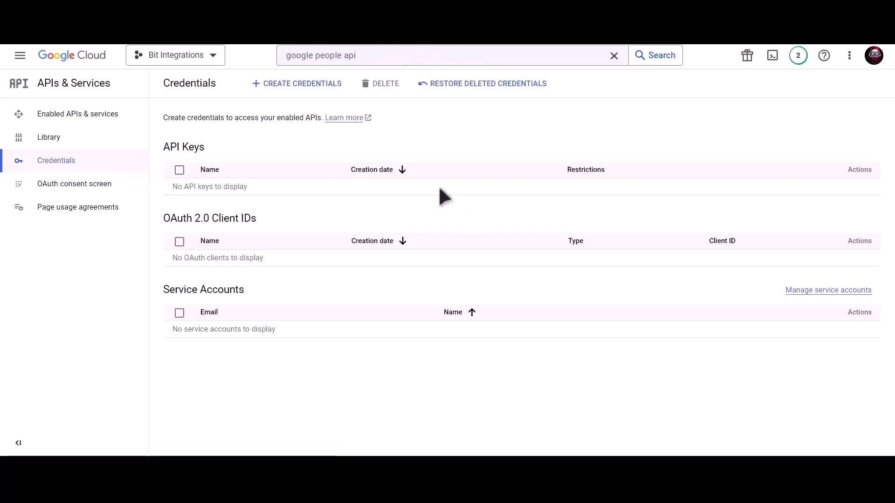
Start a Web application OAuth client ID named 'Bit Integrations'.
left_click(301, 86)
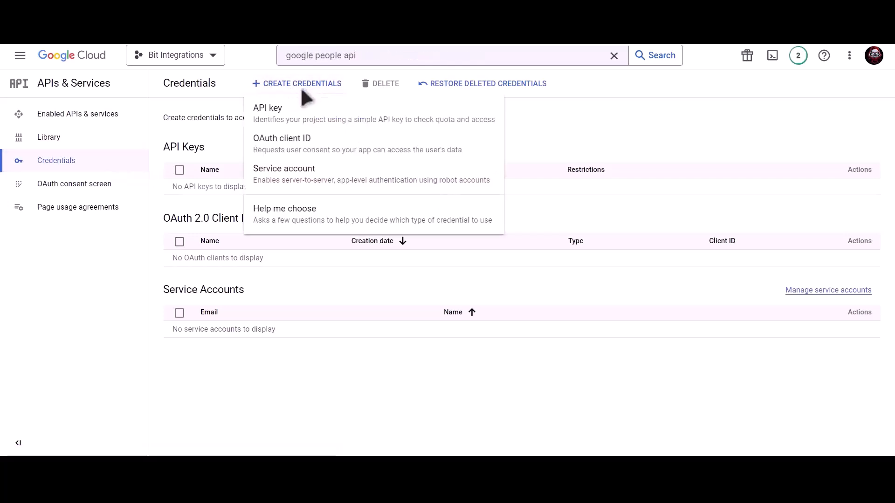
left_click(372, 159)
left_click(278, 179)
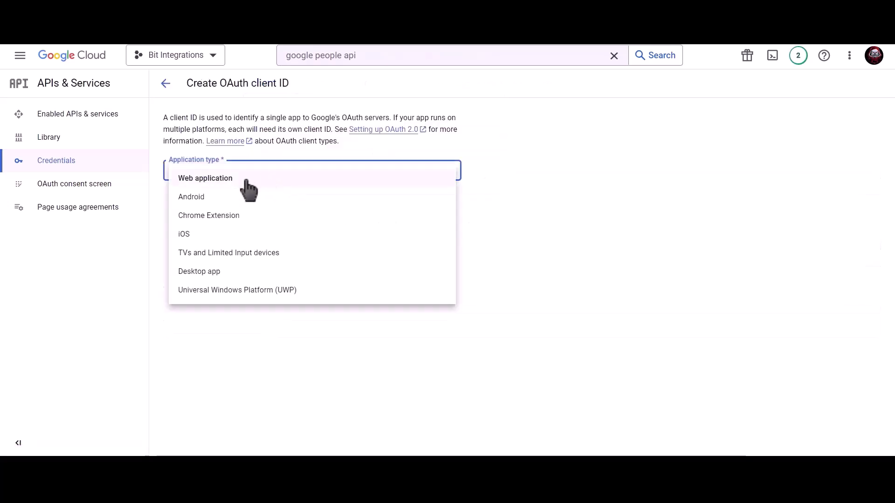
left_click(235, 182)
left_click(232, 201)
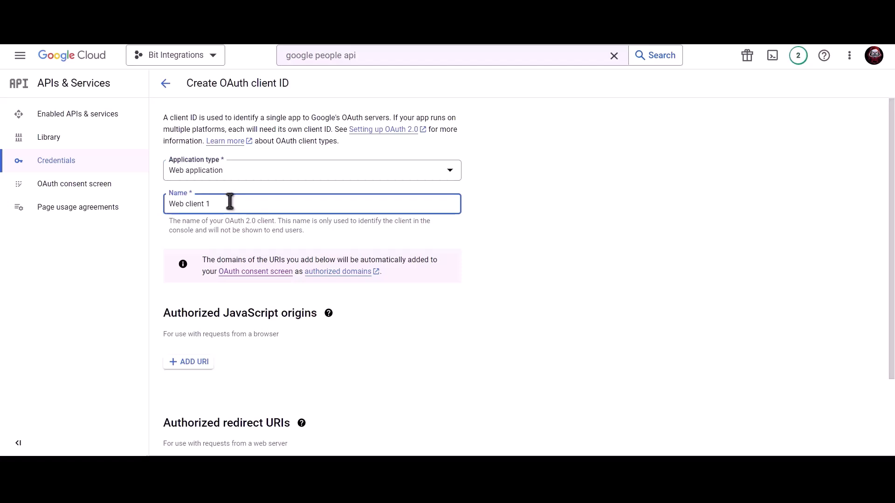
key("ctrl+a")
type("Bit Integra")
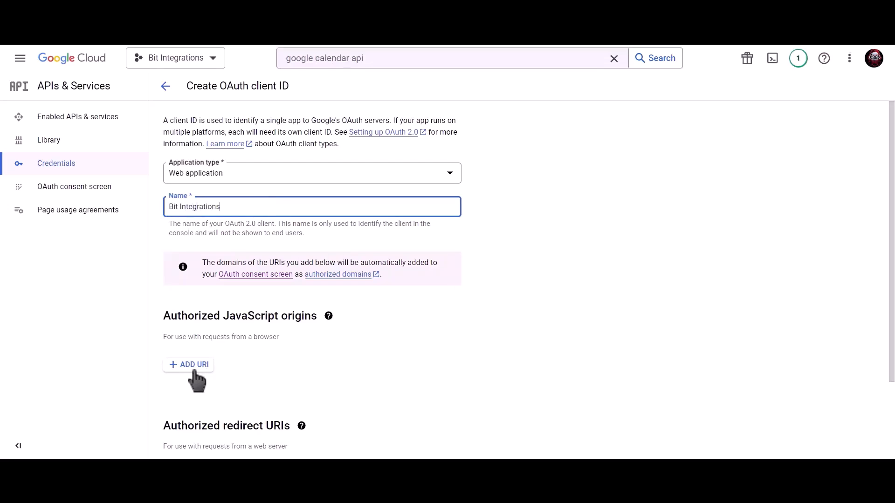
Add the site homepage as JavaScript origin and the plugin's redirect URI, then create the client.
left_click(192, 364)
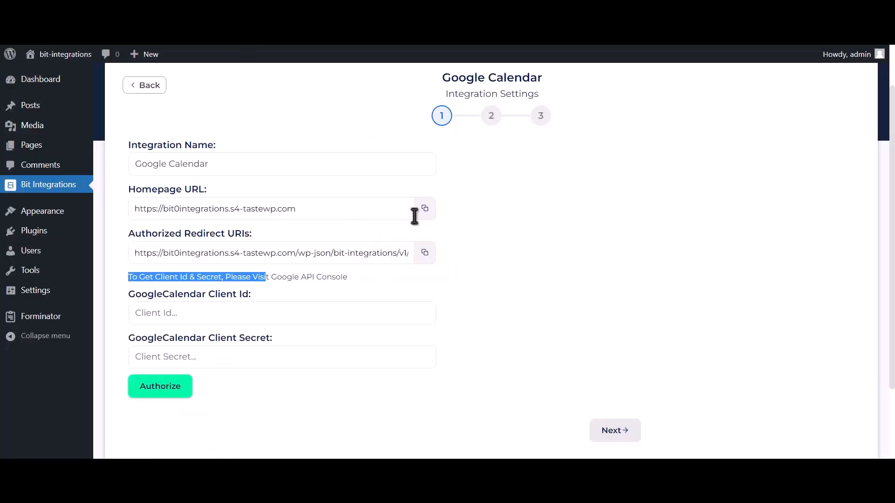
left_click(425, 208)
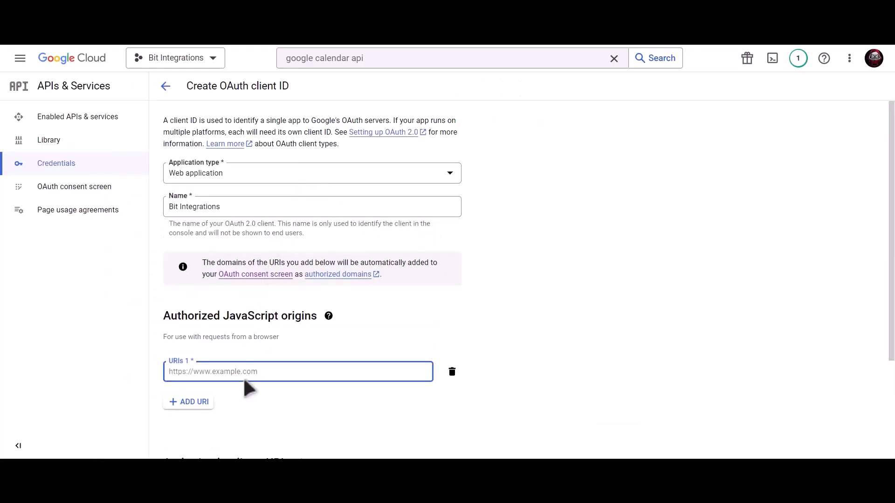
key("ctrl+v")
scroll(272, 338, "down", 3)
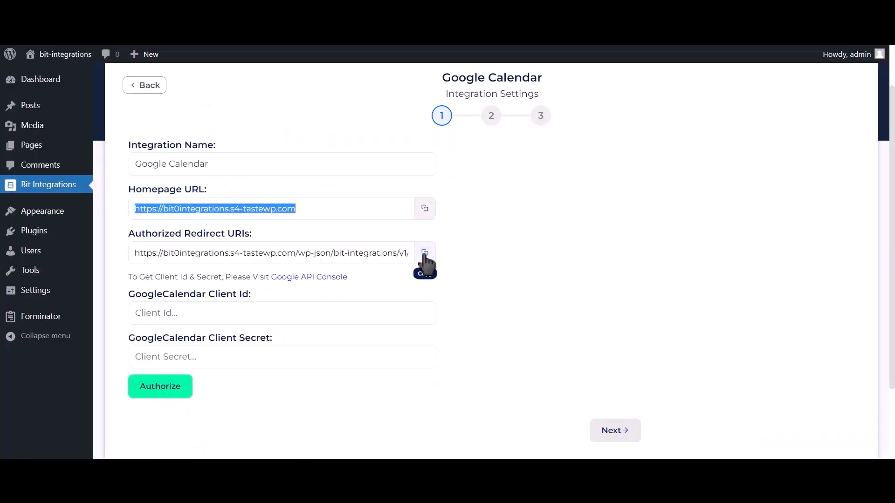
left_click(425, 253)
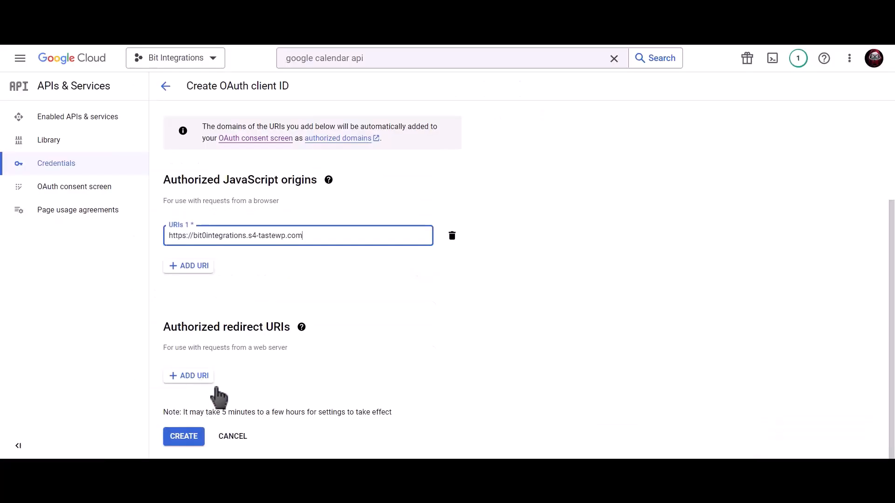
left_click(208, 381)
key("ctrl+v")
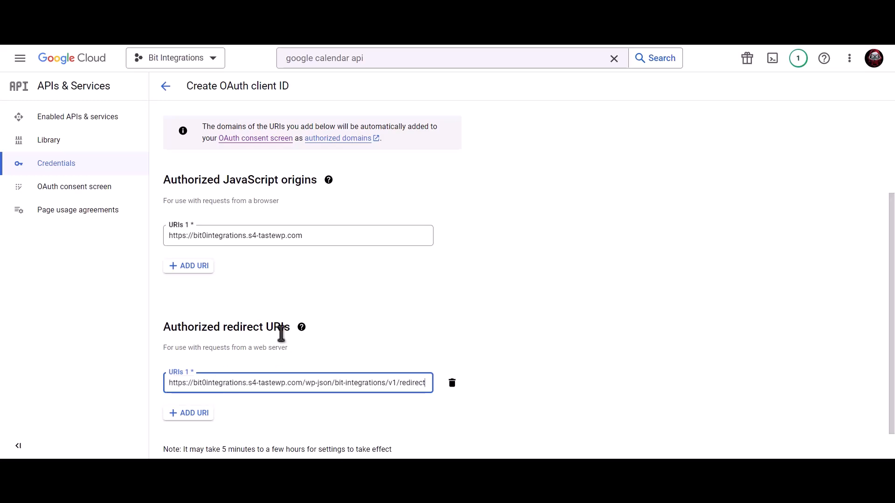
scroll(289, 336, "down", 1)
left_click(181, 439)
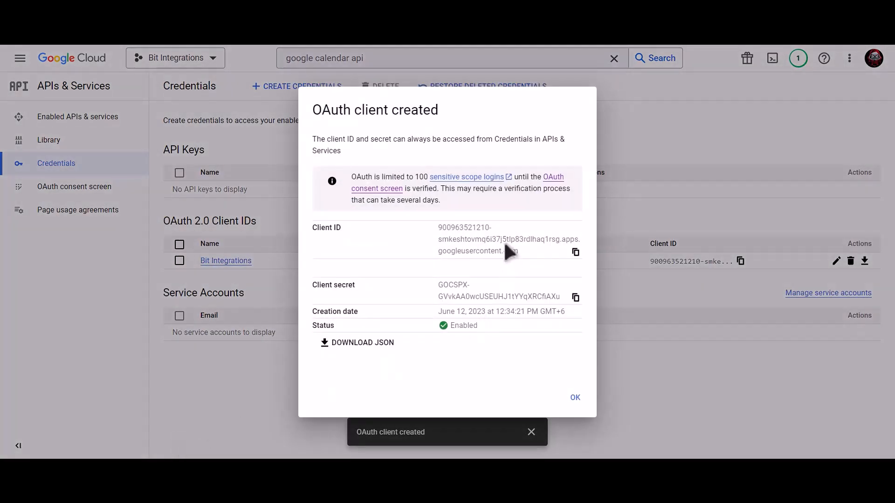
Copy the new client ID and client secret into the Bit Integrations Client Id and Client Secret fields.
left_click(576, 253)
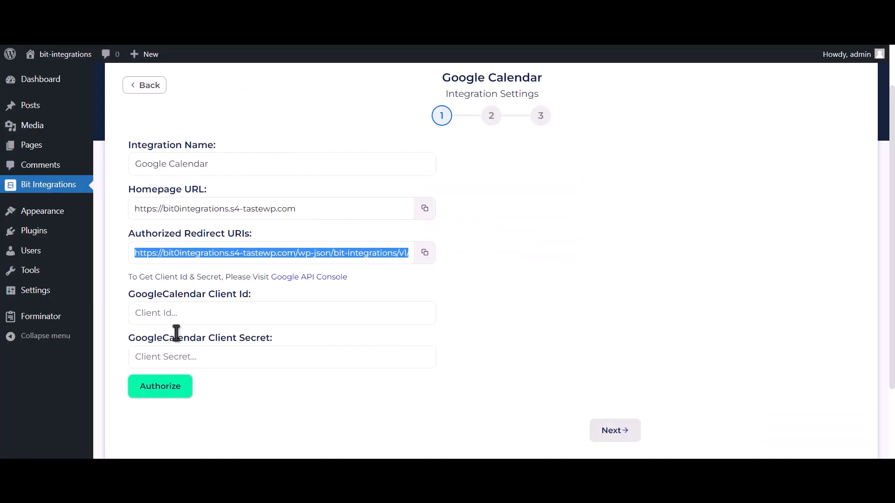
left_click(196, 313)
key("ctrl+v")
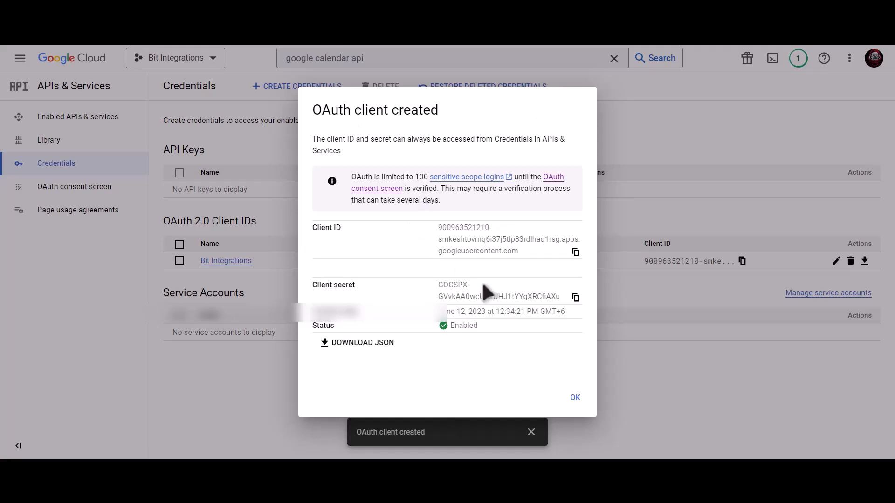
left_click(576, 297)
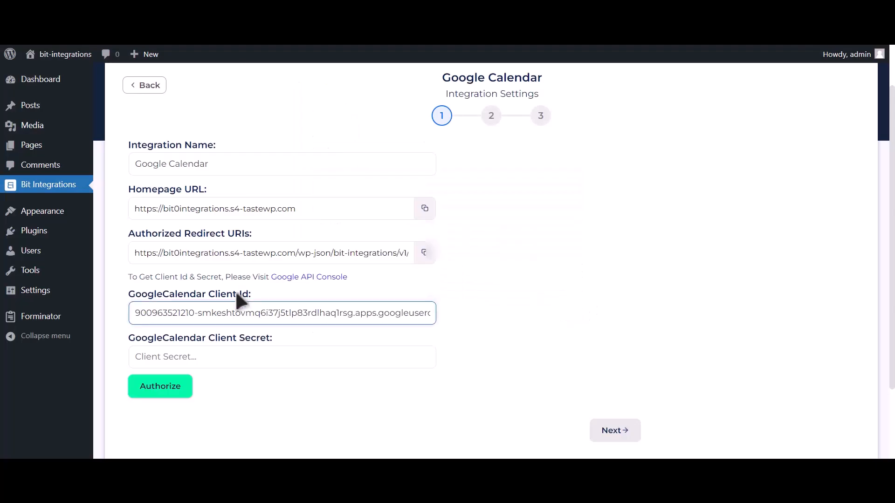
left_click(215, 355)
key("ctrl+v")
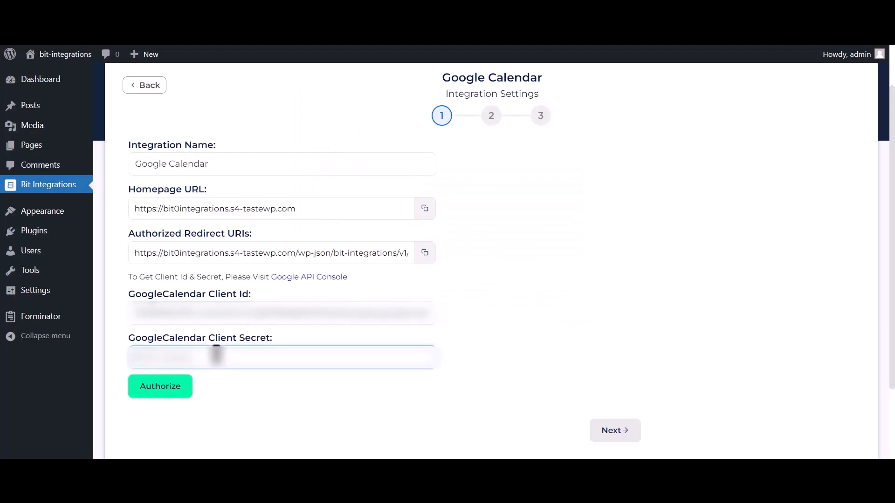
Authorize with the Google account, proceeding past the unverified-app warning and granting Calendar access.
left_click(171, 393)
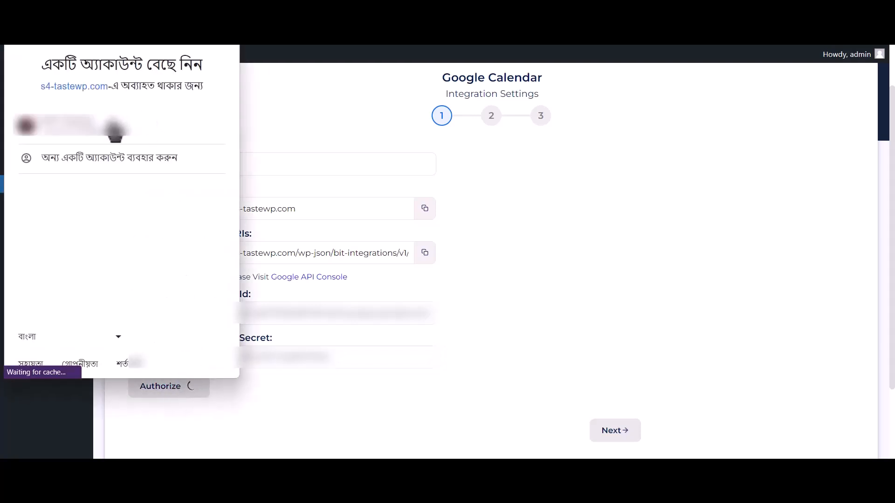
left_click(167, 136)
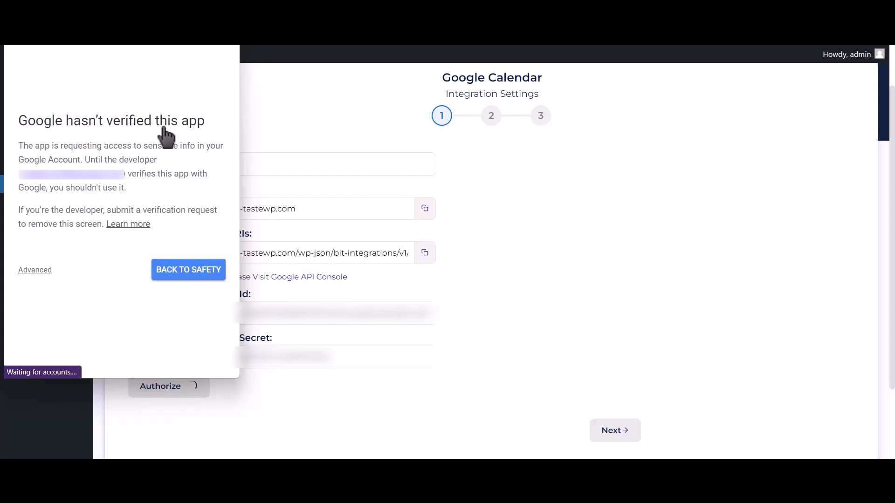
left_click(36, 270)
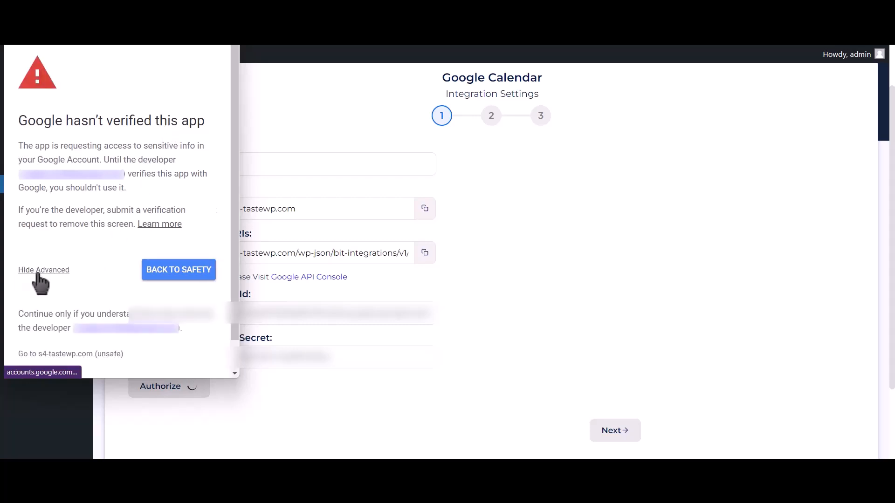
left_click(64, 355)
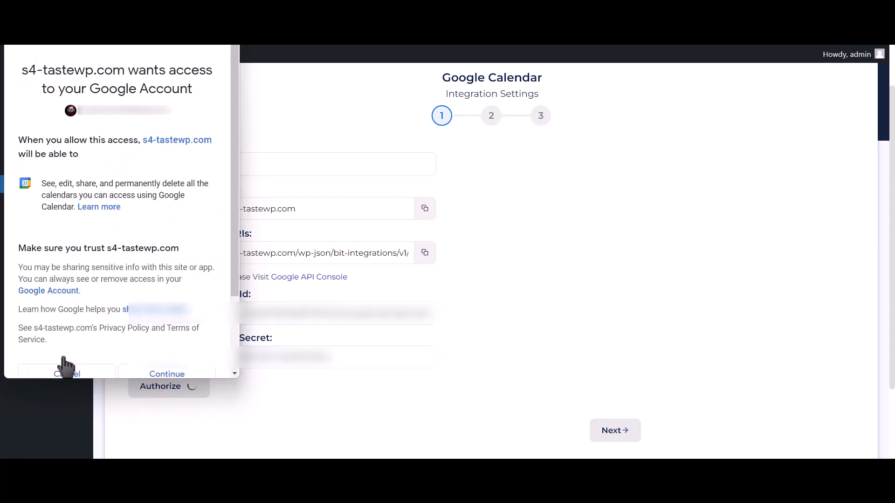
left_click(195, 374)
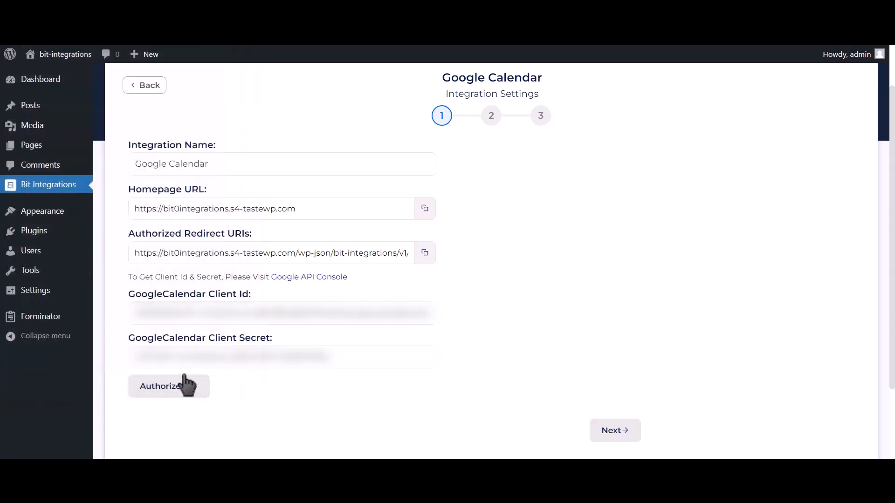
left_click_drag(746, 433, 879, 431)
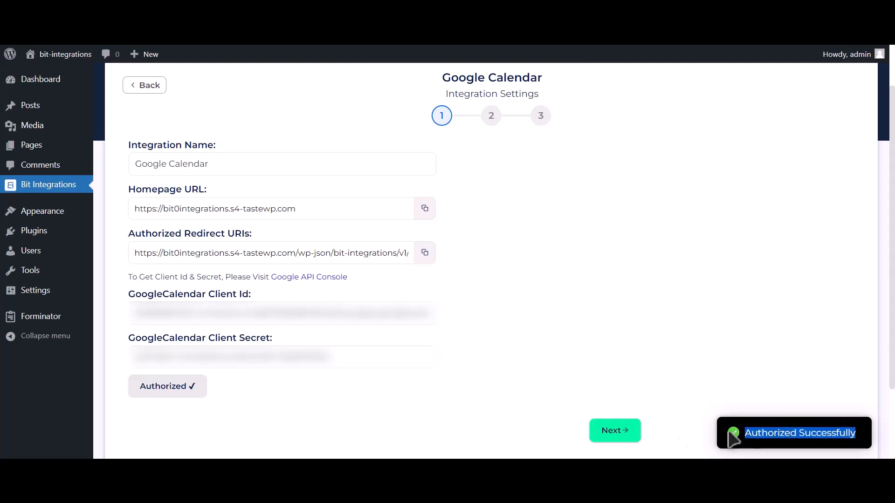
Choose the Bit Integrations (owner) calendar and the Asia/Dhaka time zone.
left_click(622, 438)
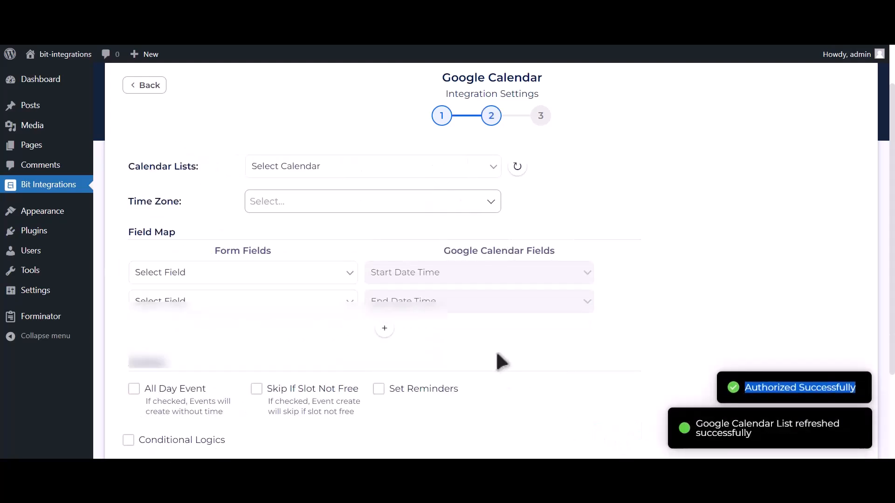
left_click(353, 166)
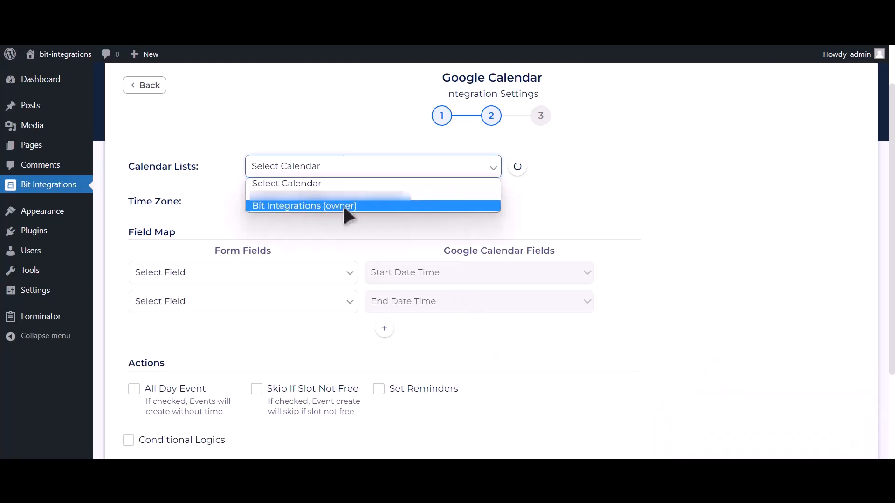
left_click(343, 207)
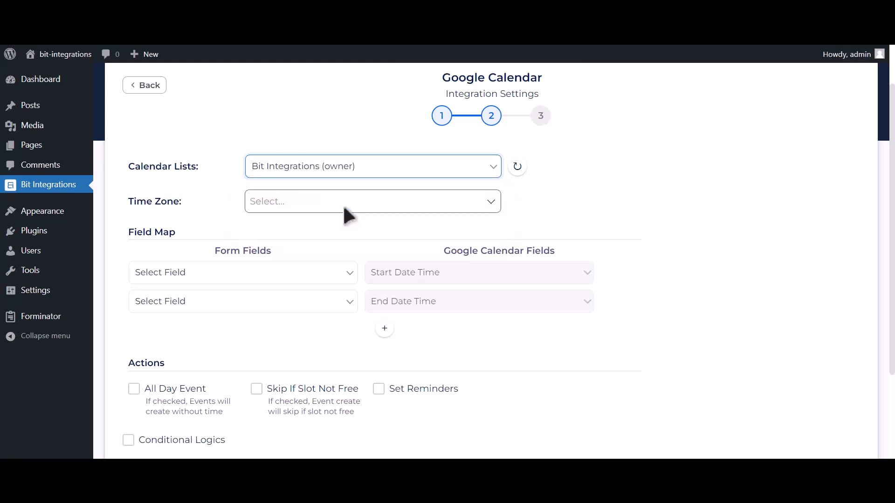
left_click(332, 203)
type("dhaka")
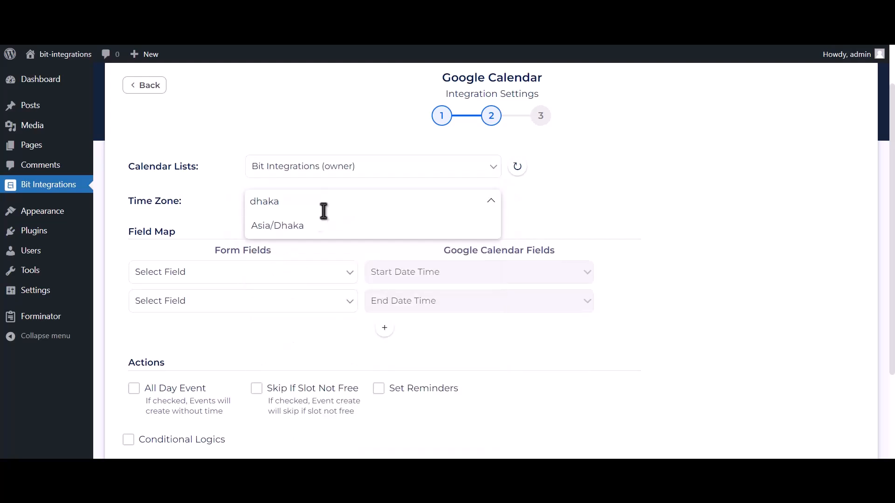
left_click(320, 226)
scroll(326, 231, "up", 1)
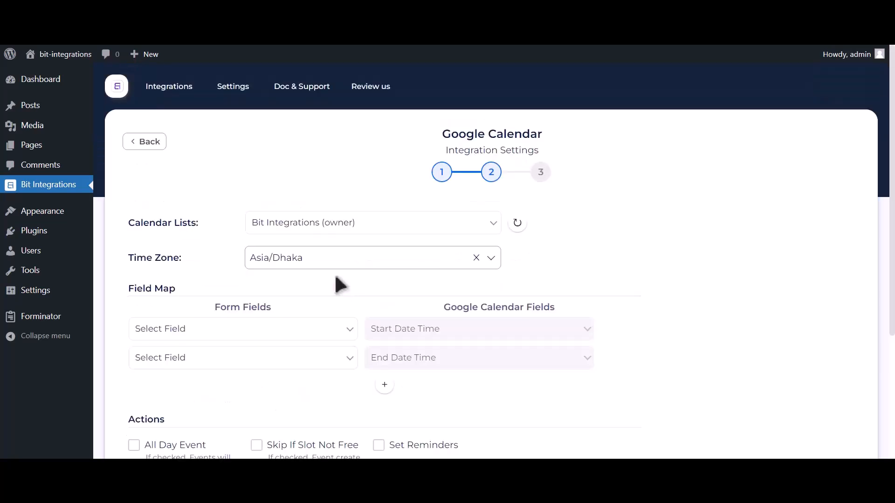
scroll(340, 230, "down", 2)
Map Date-1 to the event start and end times and Email Address-1 to Description.
left_click(270, 235)
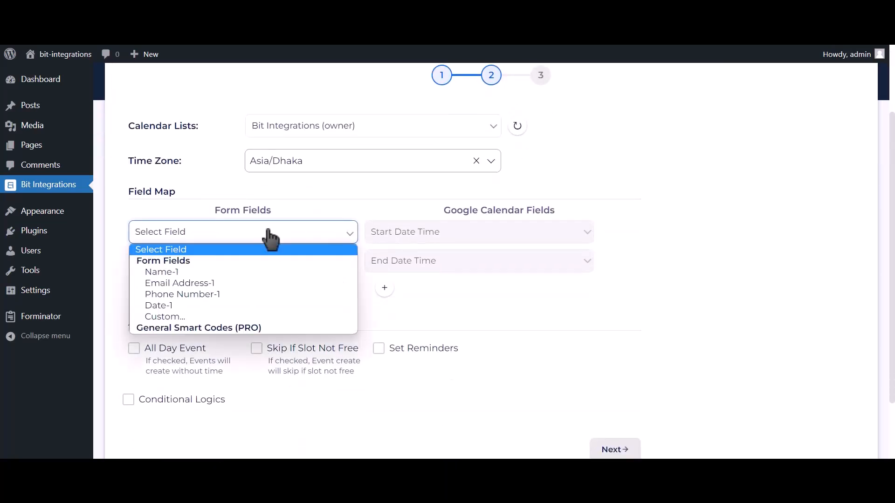
left_click(172, 304)
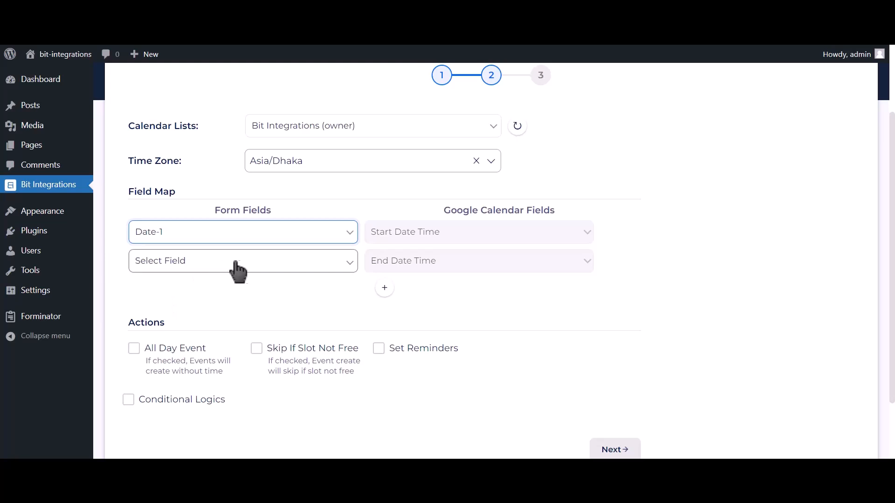
left_click(303, 268)
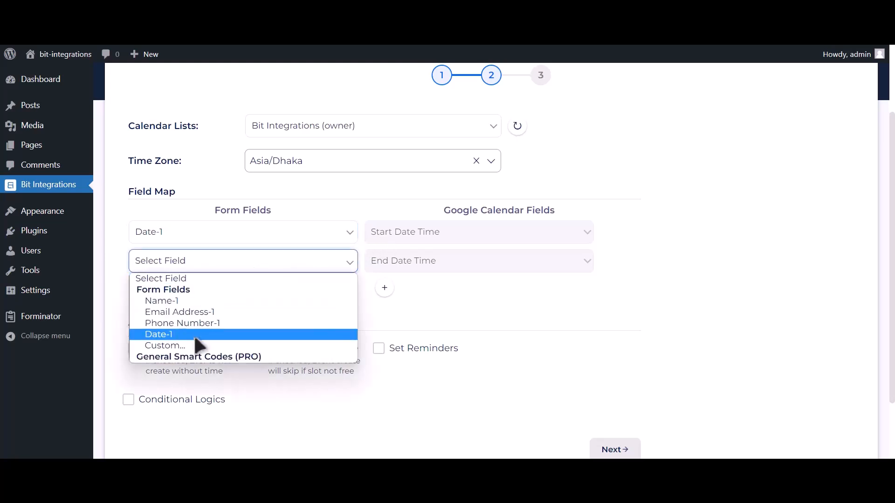
left_click(199, 335)
left_click(384, 288)
left_click(223, 294)
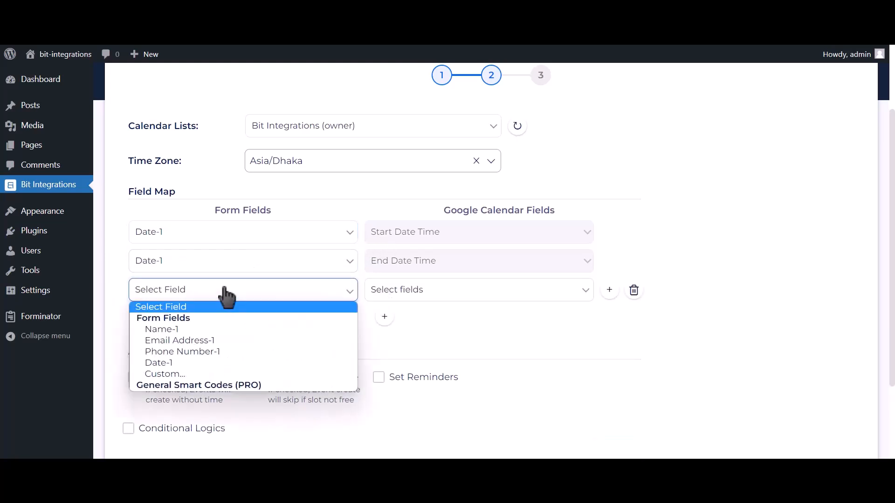
left_click(196, 337)
left_click(383, 298)
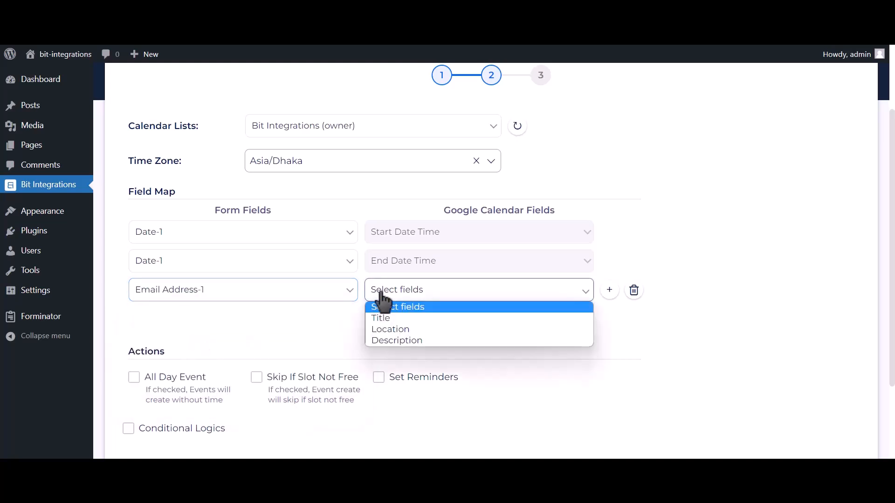
left_click(387, 338)
Map Name-1 to the event Title and Phone Number-1 to Description.
left_click(385, 318)
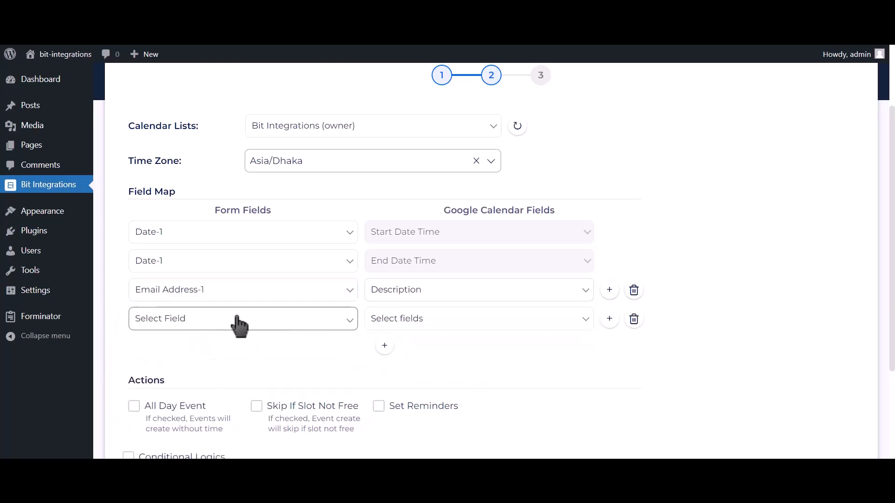
left_click(235, 322)
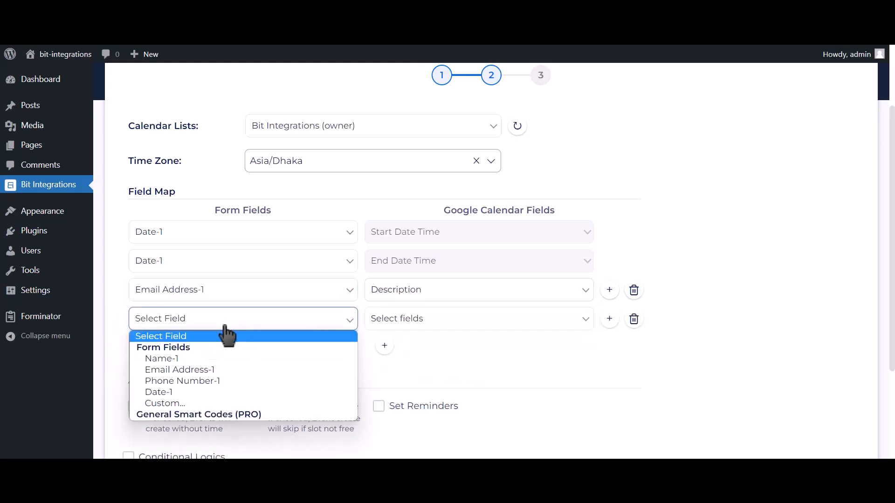
left_click(198, 359)
left_click(408, 326)
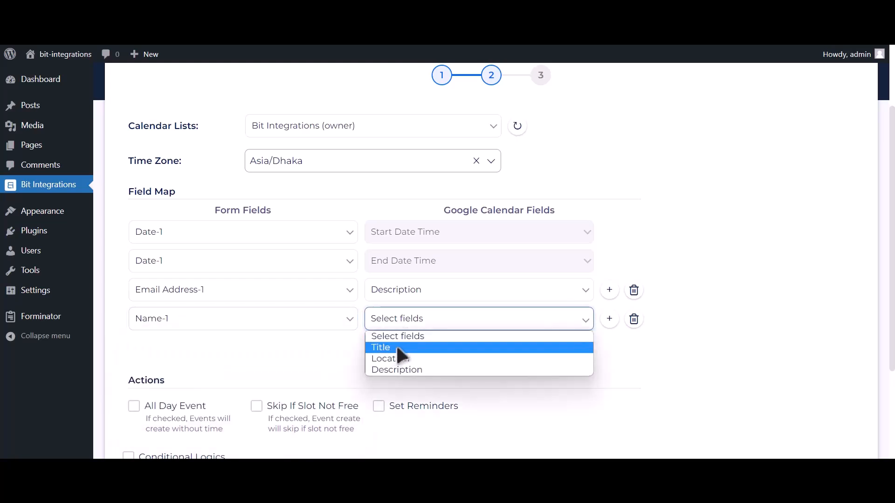
left_click(394, 348)
left_click(385, 345)
left_click(230, 351)
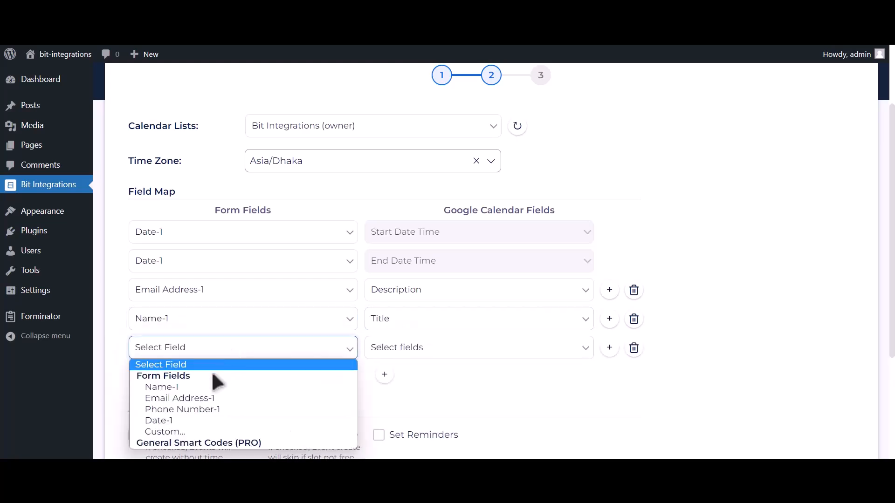
left_click(206, 407)
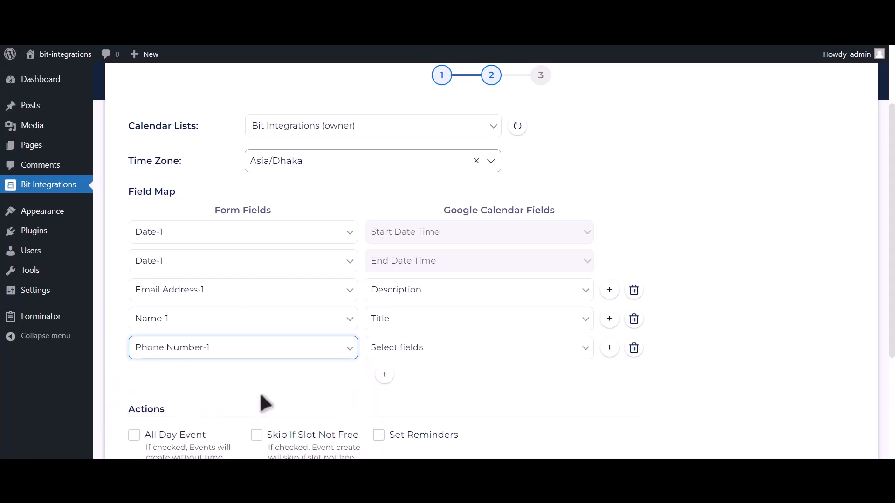
left_click(418, 350)
left_click(400, 398)
Make created events all-day and finish the integration.
scroll(326, 368, "down", 2)
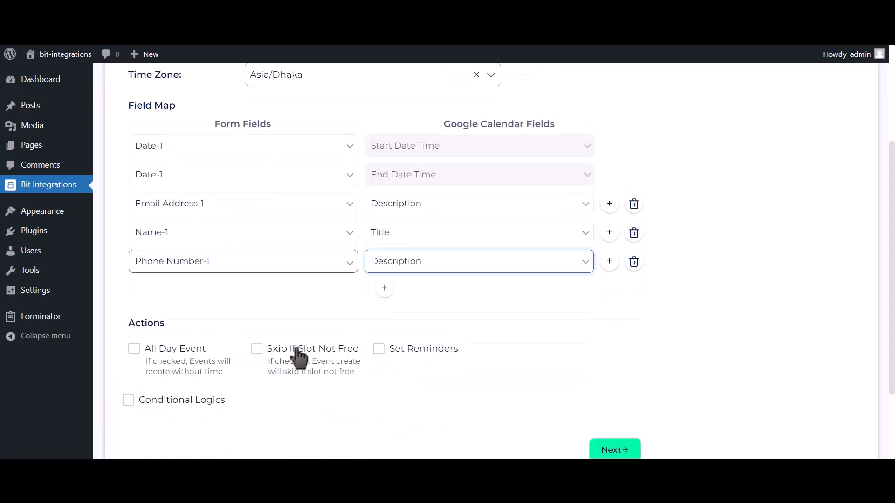
left_click(173, 343)
scroll(173, 343, "down", 2)
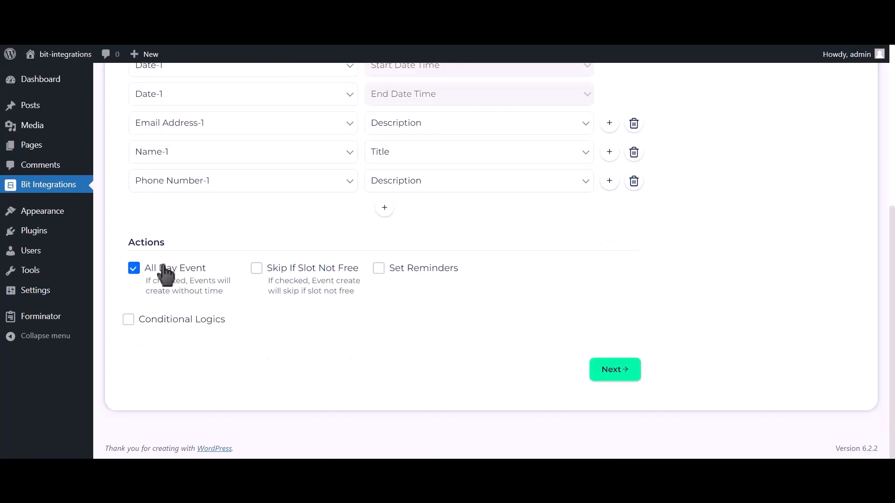
left_click(620, 375)
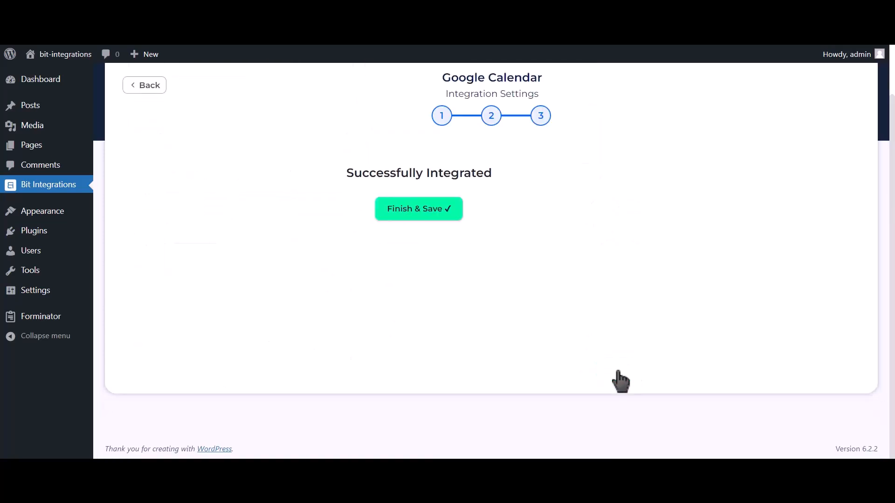
Save the integration, then enter an email address and phone number in the Gutena test form.
left_click(500, 216)
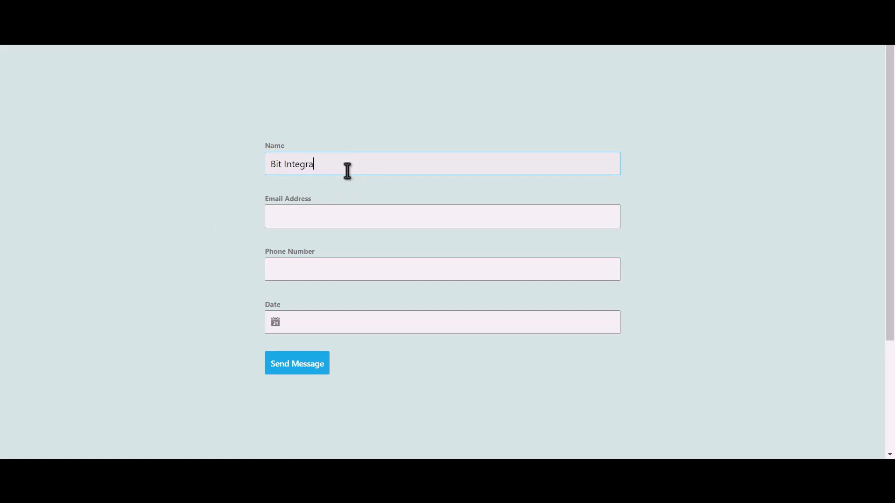
left_click(352, 212)
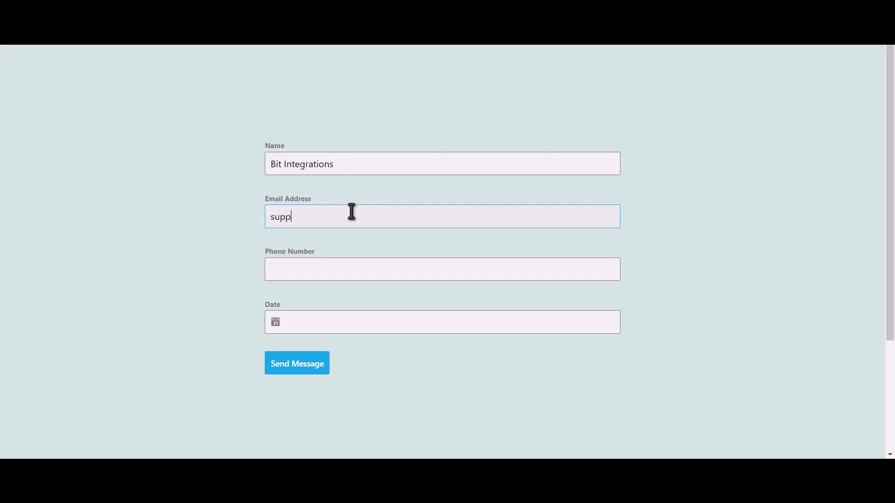
left_click(323, 265)
type("444555666")
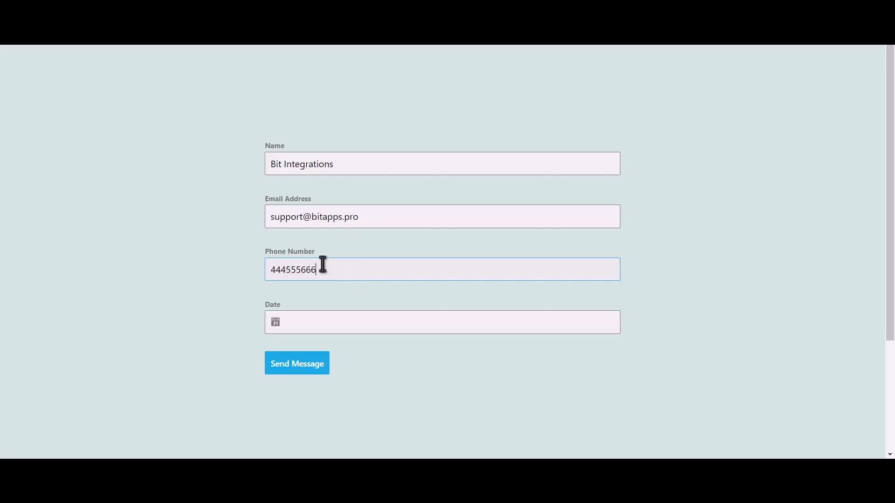
Set the form's Date to June 13, 2023 and submit the test entry.
left_click(315, 321)
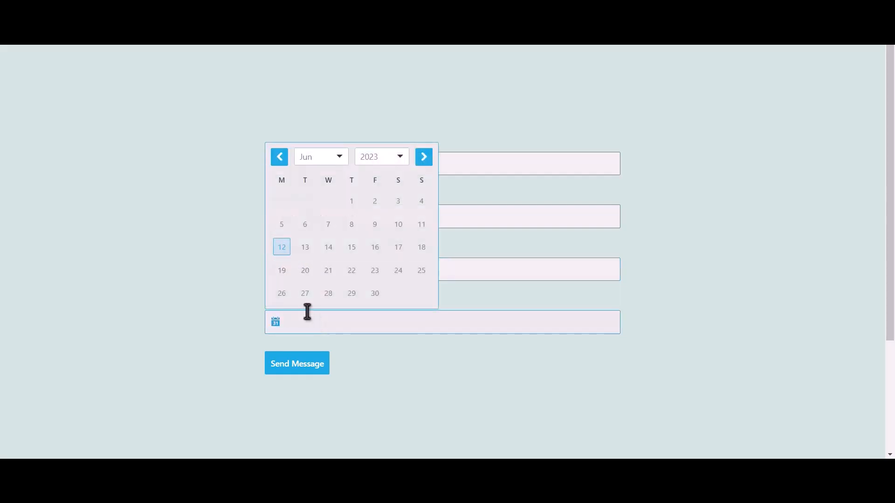
left_click(305, 248)
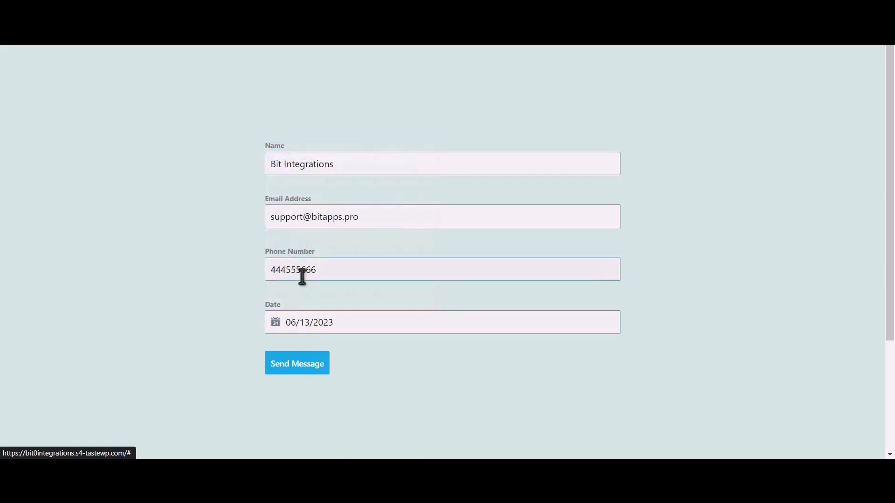
left_click(312, 366)
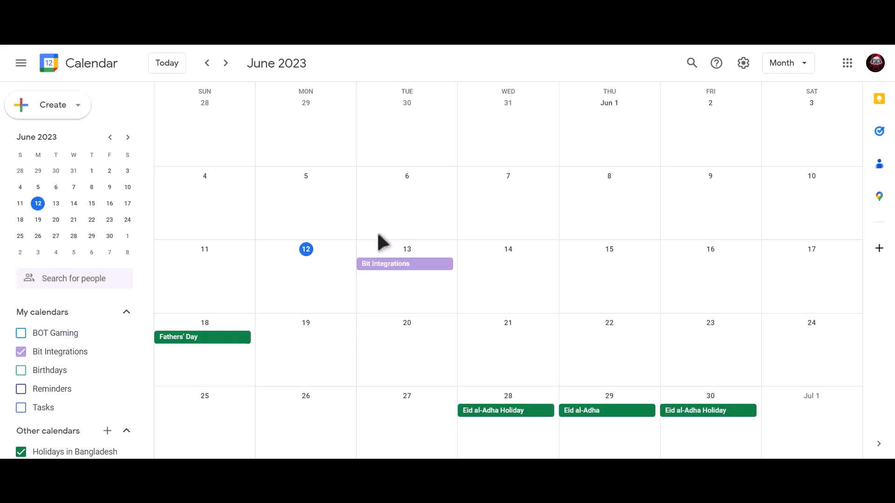
Open the June 13 'Bit Integrations' event to view its phone-number description.
left_click(438, 278)
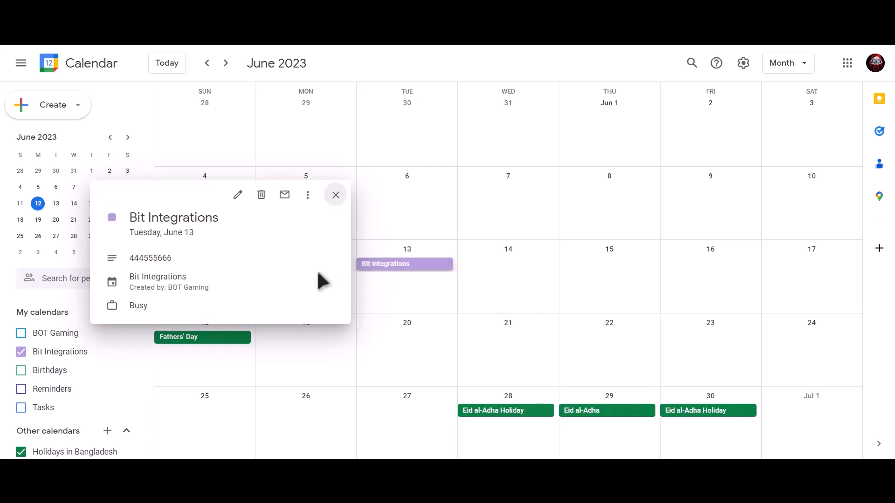